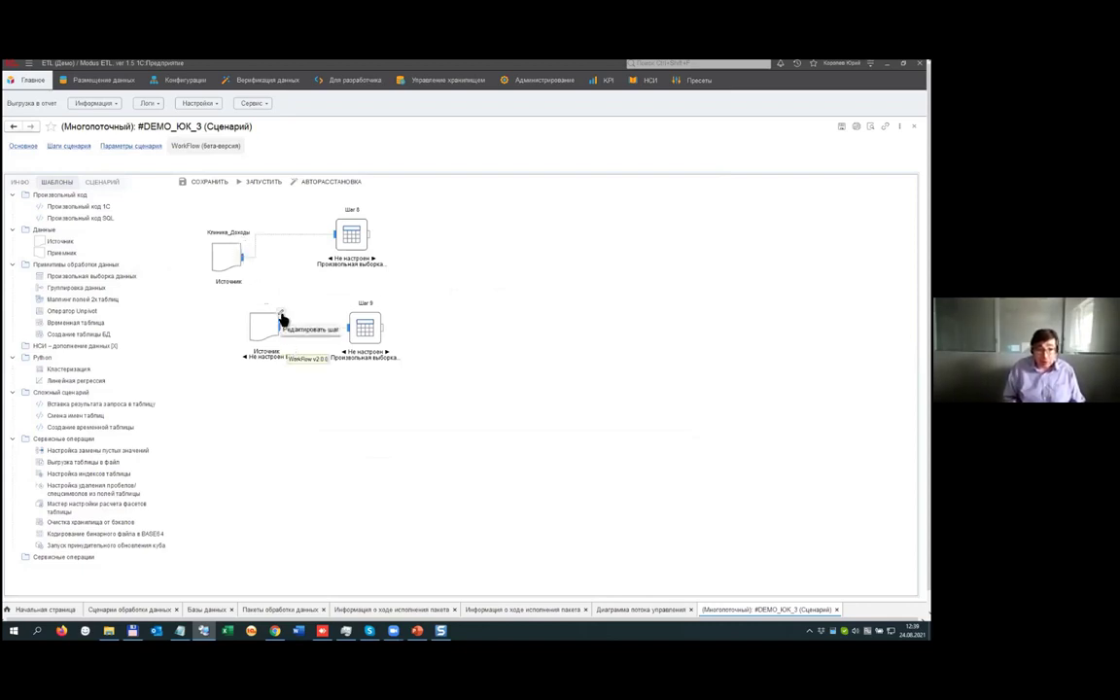
Assign the Клиника_Расходы table to the unconfigured source and line up both source blocks in front of their selection steps.
left_click(281, 315)
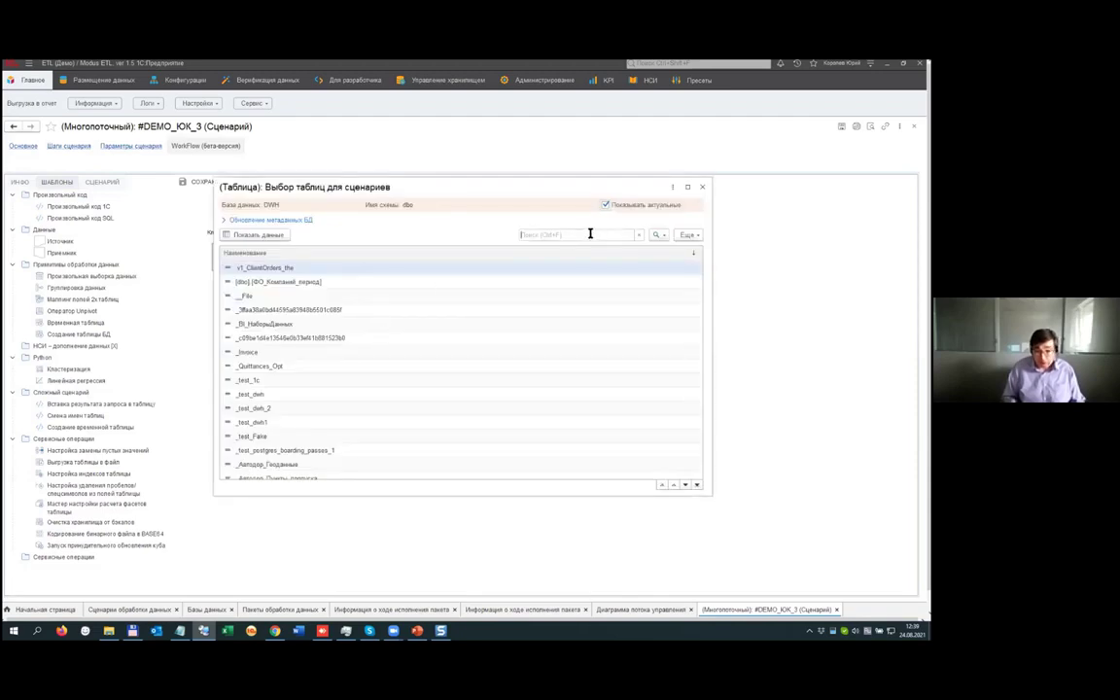
type("расх")
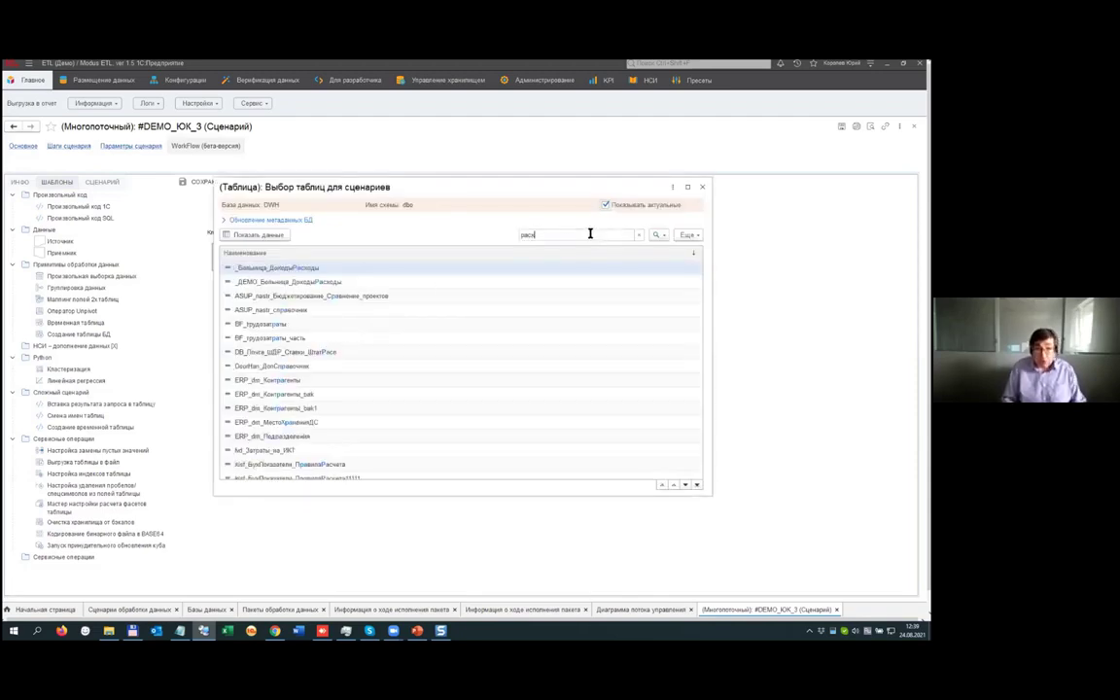
double_click(273, 339)
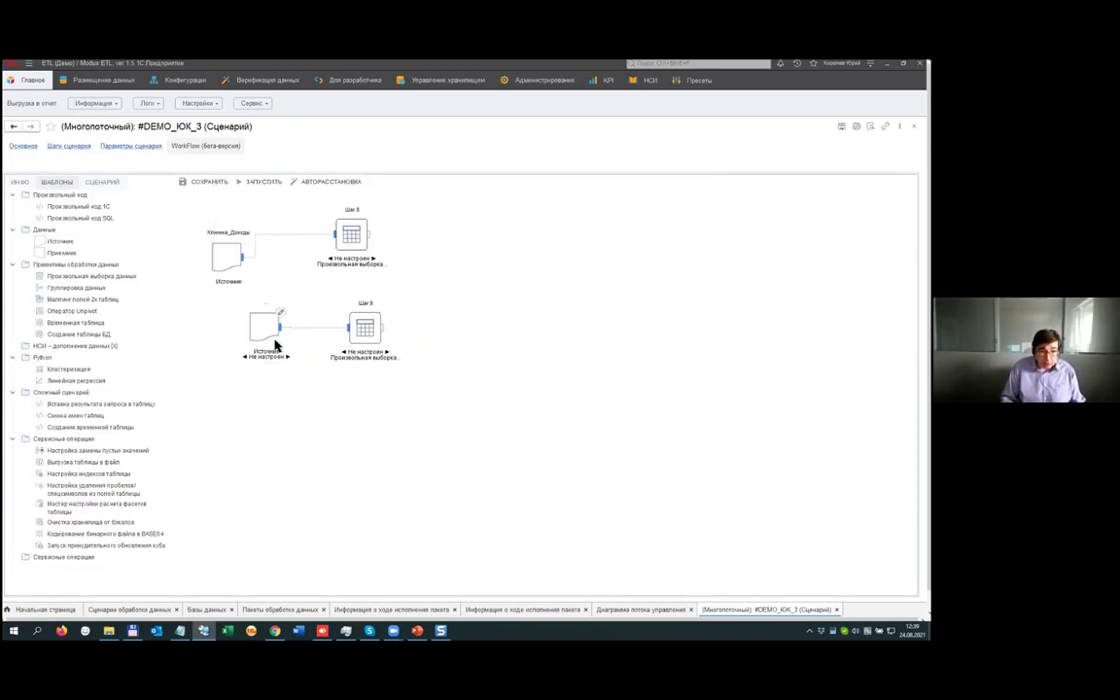
left_click_drag(262, 323, 218, 330)
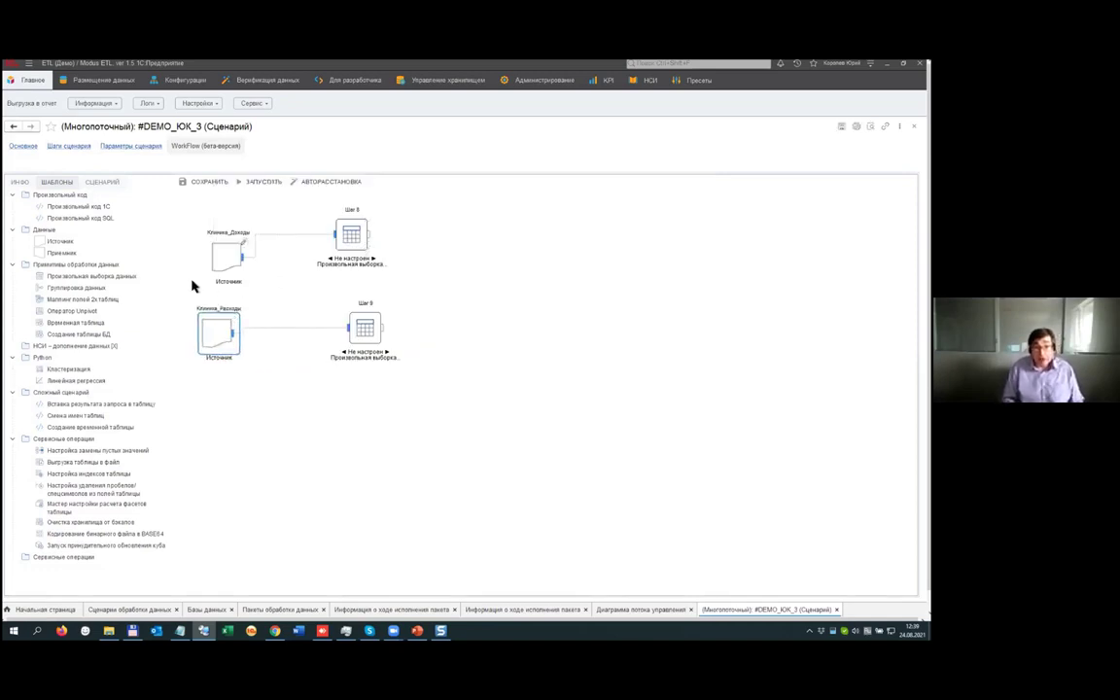
left_click_drag(227, 258, 213, 246)
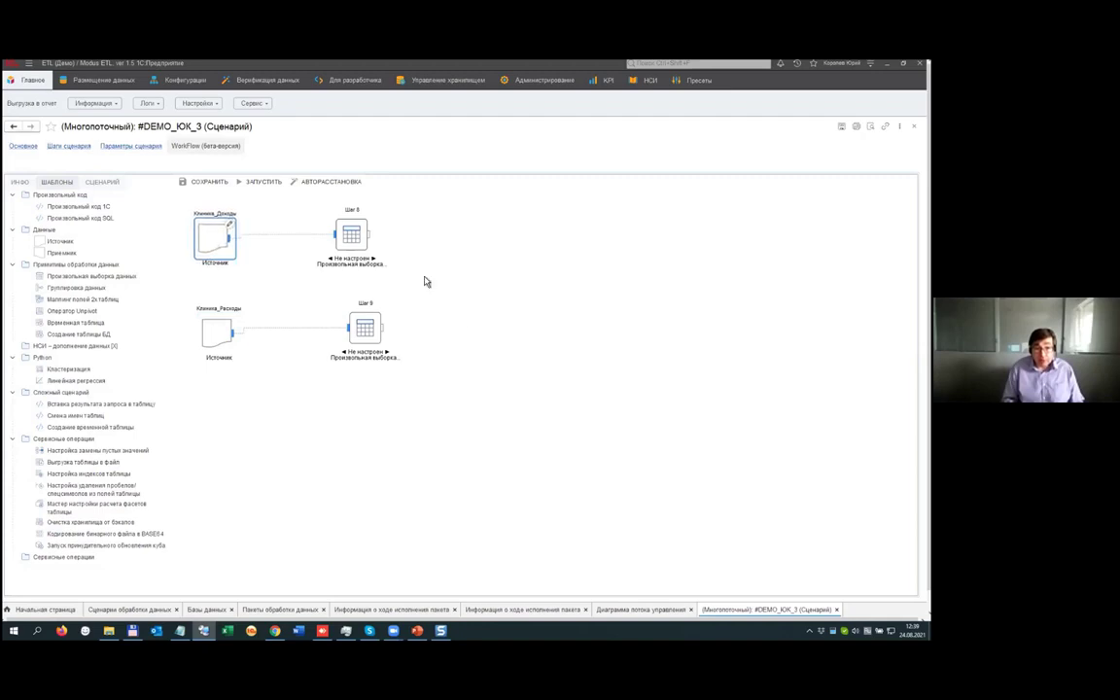
Add a third Произвольная выборка данных step and feed it from both existing selection steps.
left_click_drag(73, 276, 476, 264)
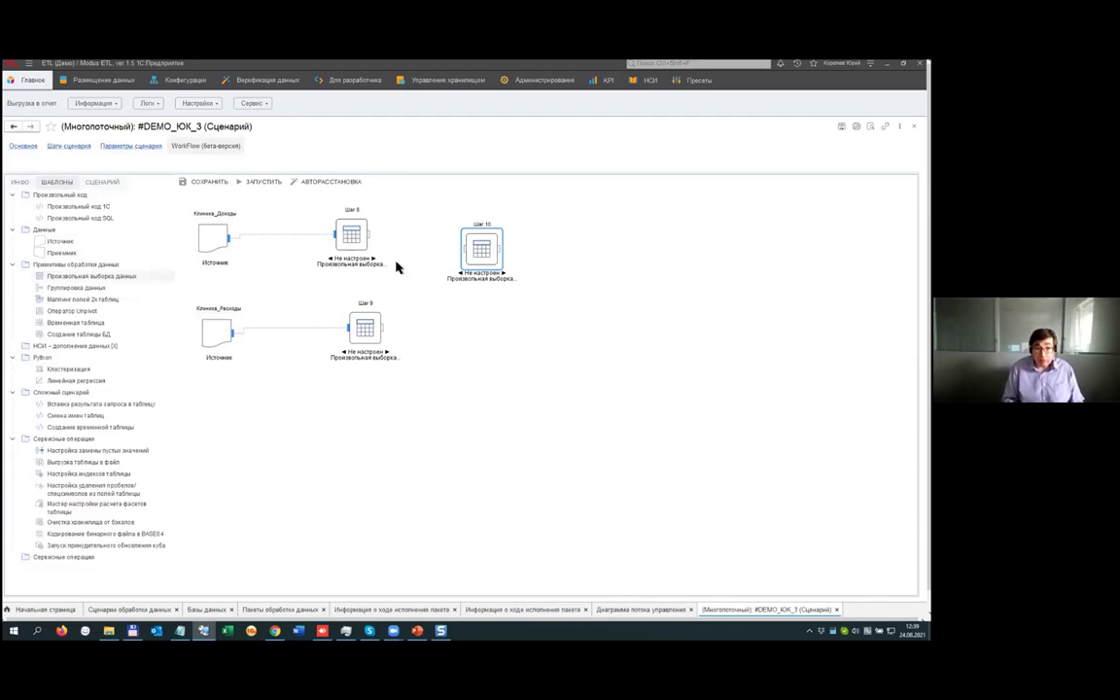
left_click_drag(370, 233, 467, 256)
left_click_drag(381, 327, 492, 300)
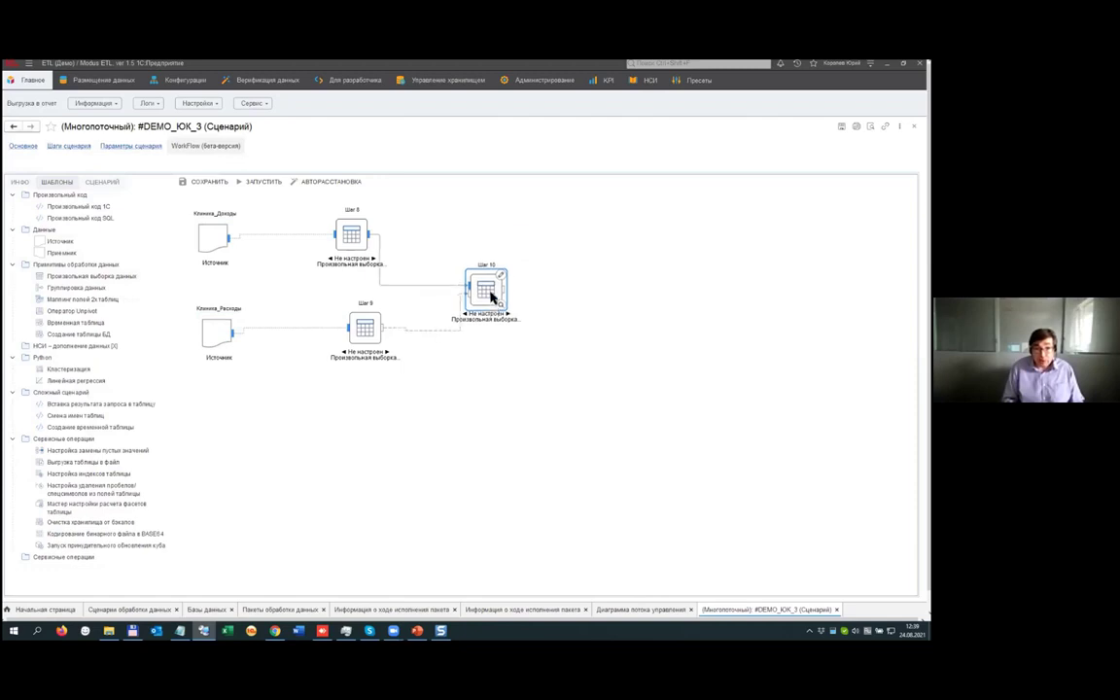
Rename the selection step fed by Клиника_Доходы as Доход and the one fed by Клиника_Расходы as Расход.
left_click(357, 216)
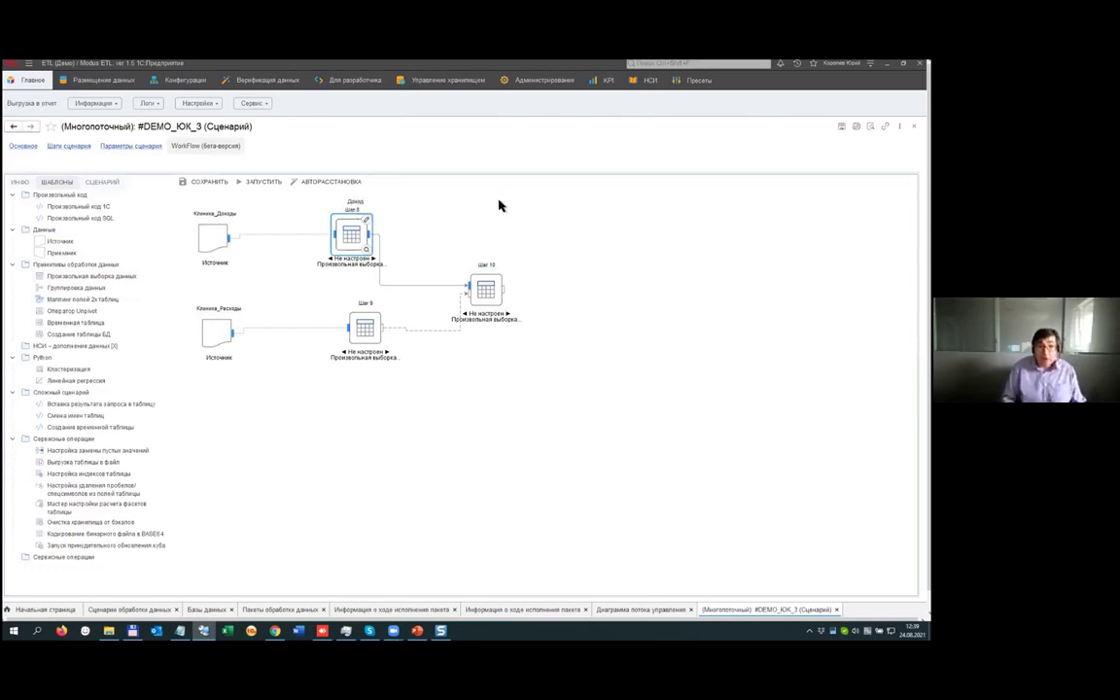
left_click(367, 304)
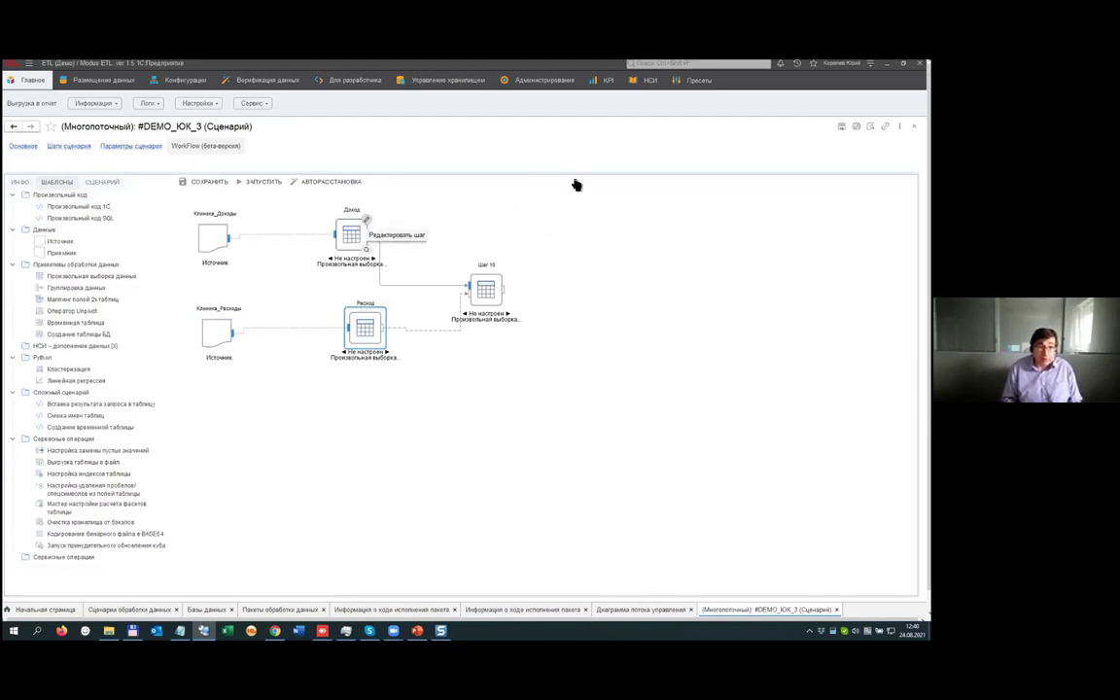
Add all fields of the Клиника_Доходы table to the query of the Доход step.
left_click(112, 200)
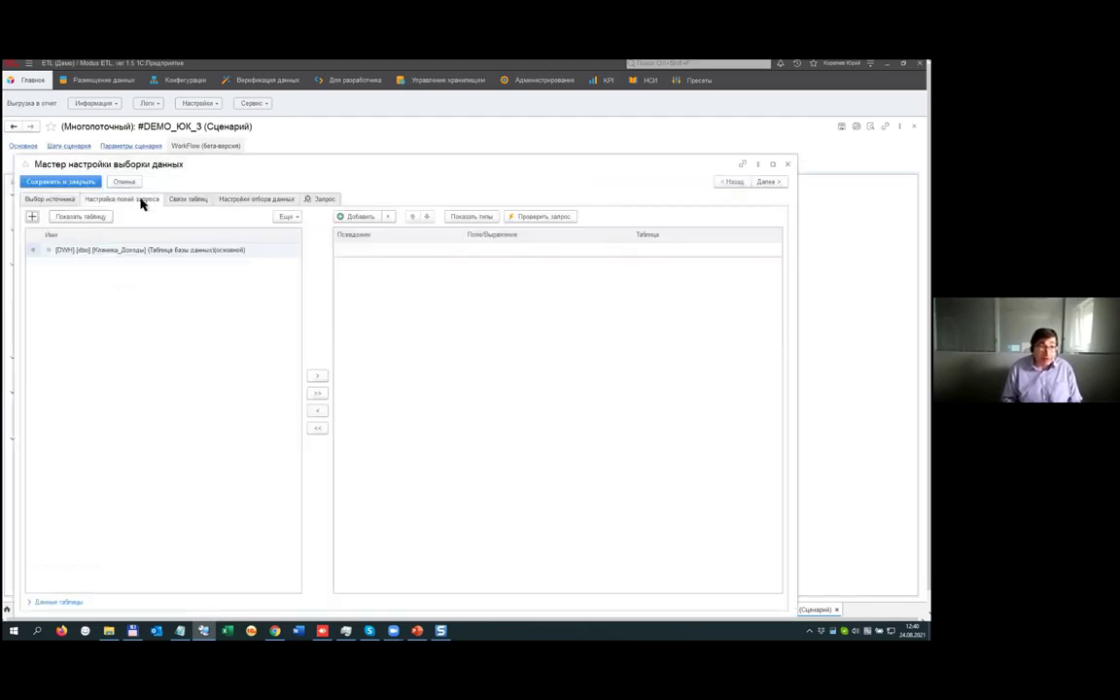
left_click(48, 251)
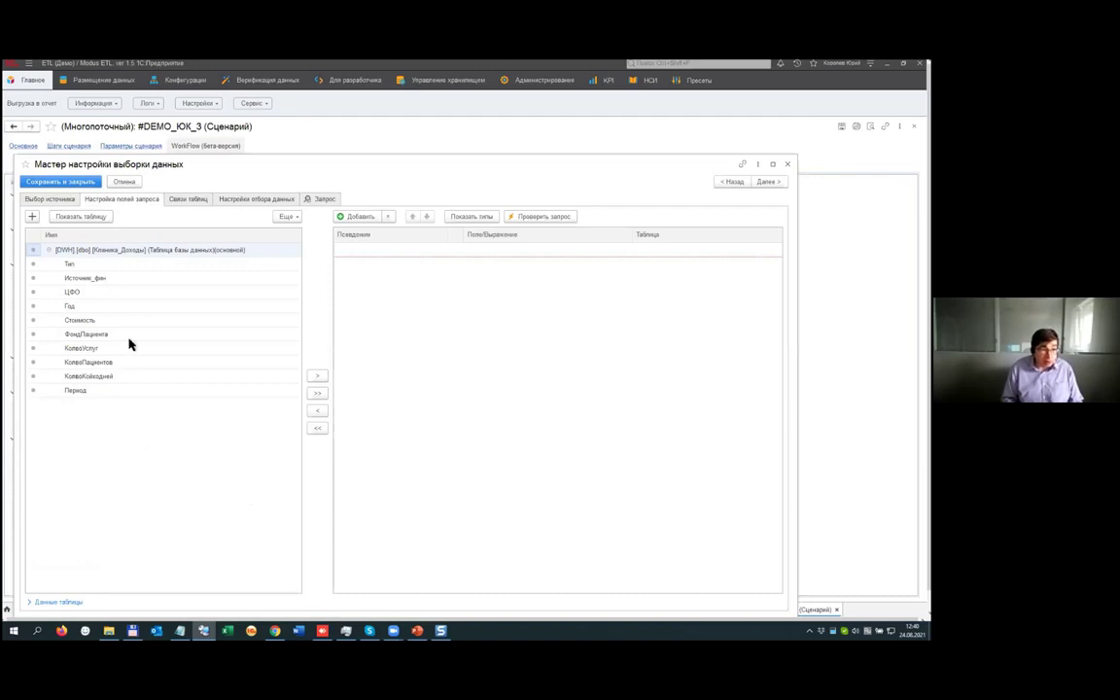
left_click(107, 279)
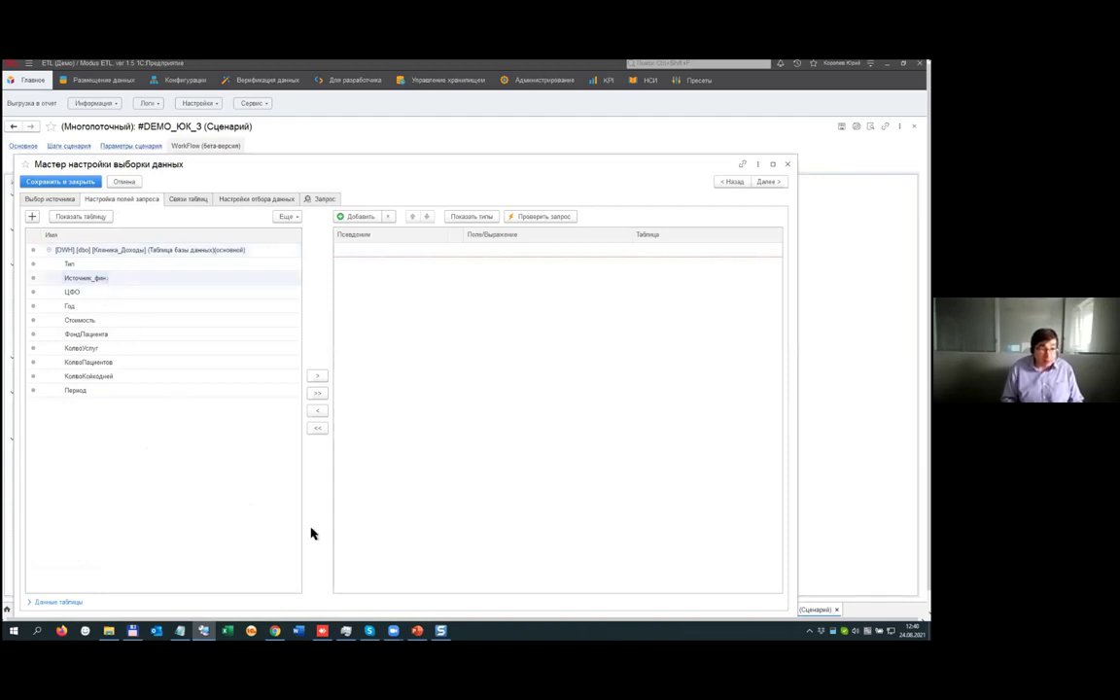
left_click(320, 392)
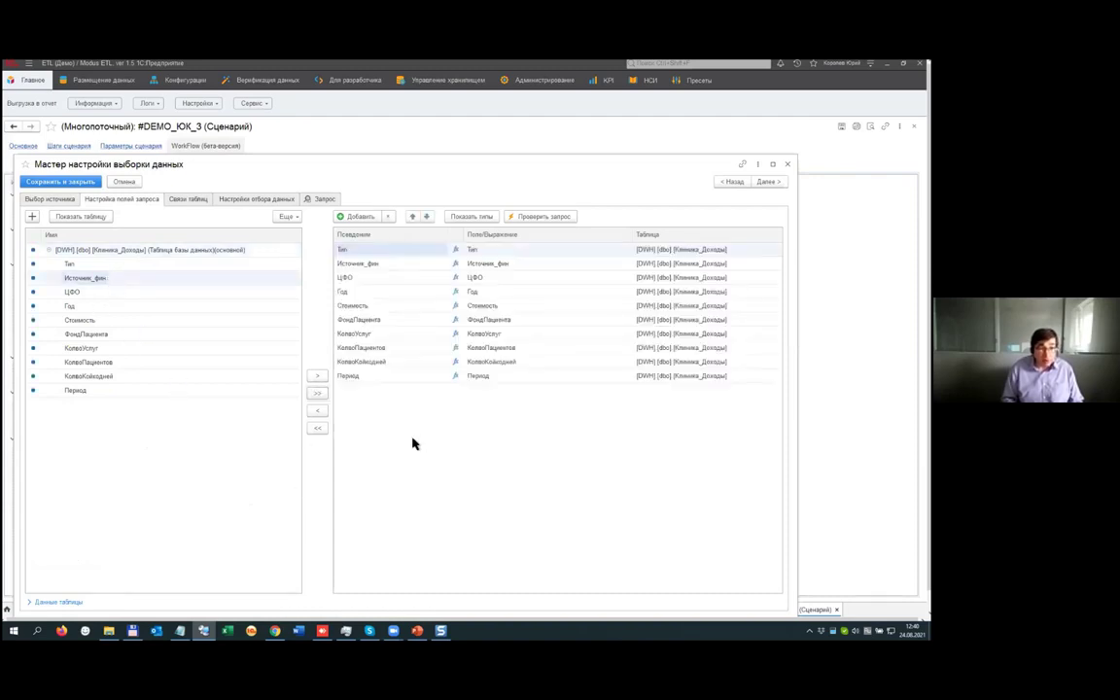
Remove ФондПациента, КолвоУслуг, КолвоПациентов, КолвоКойкодней and Период from the query fields.
left_click(404, 333)
key("Up")
key("Down")
key("shift+Down")
key("shift+Down")
key("shift+Down")
key("shift+Down")
key("Delete")
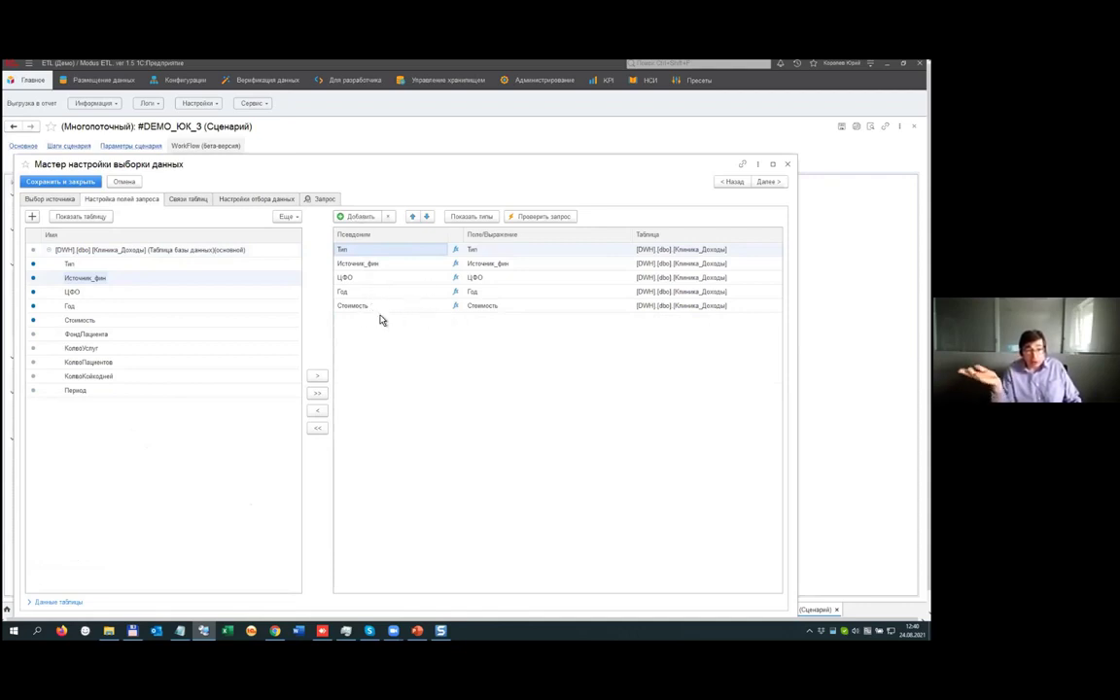
Preview the Клиника_Доходы table data and look through the years and costs of its rows.
left_click(75, 217)
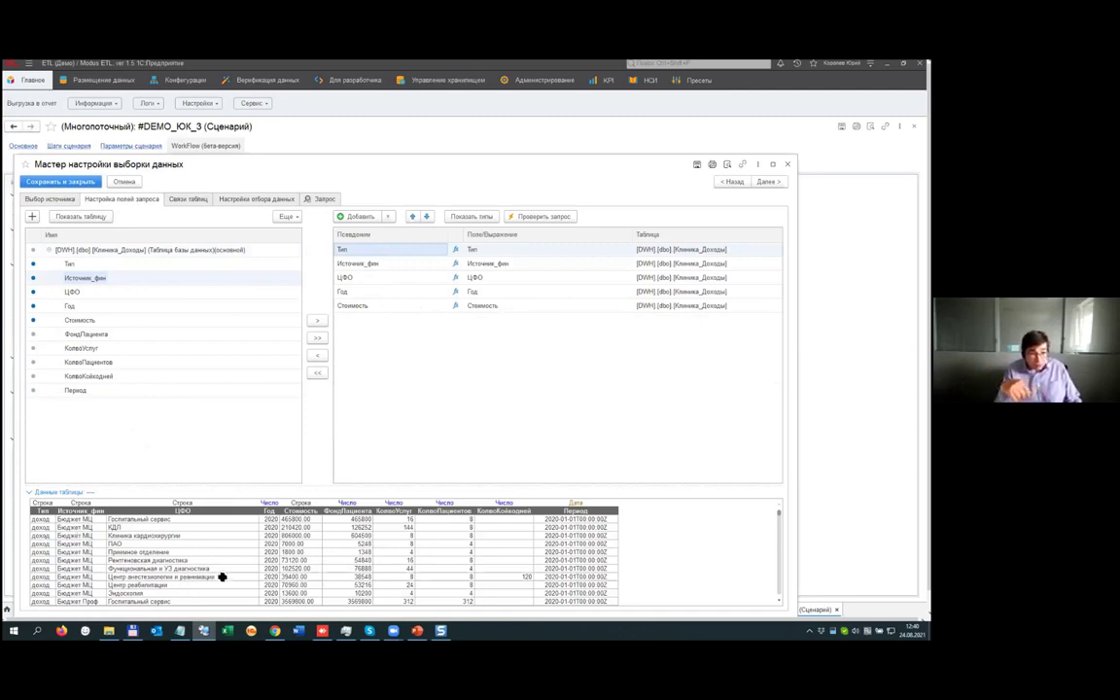
scroll(276, 551, "down", 4)
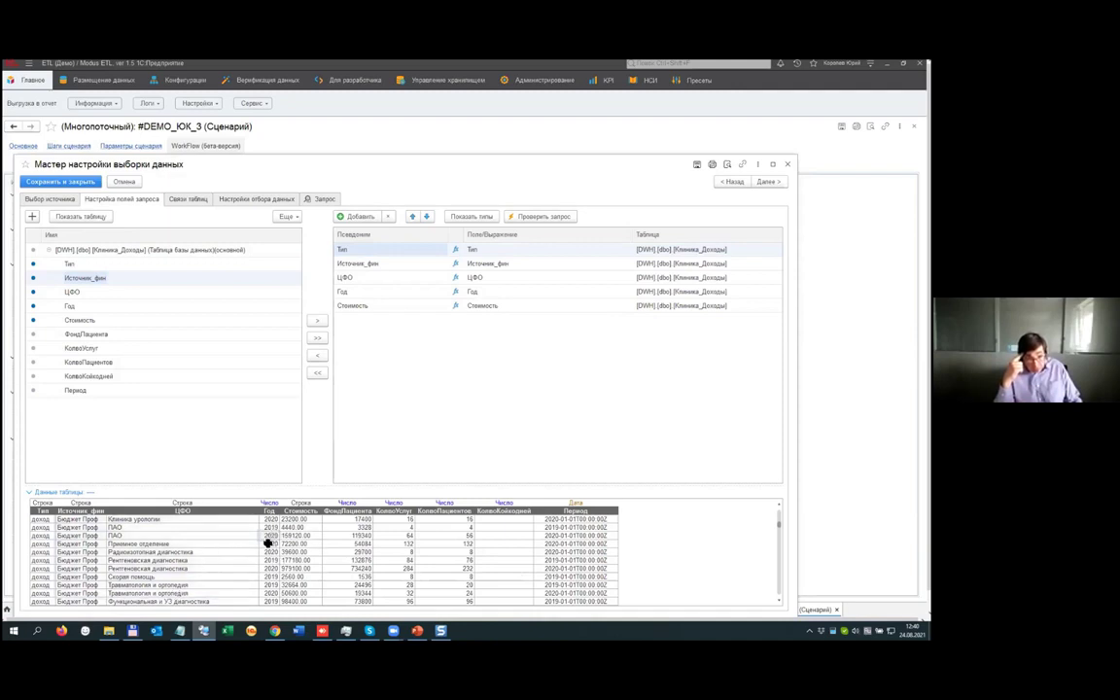
scroll(270, 554, "down", 5)
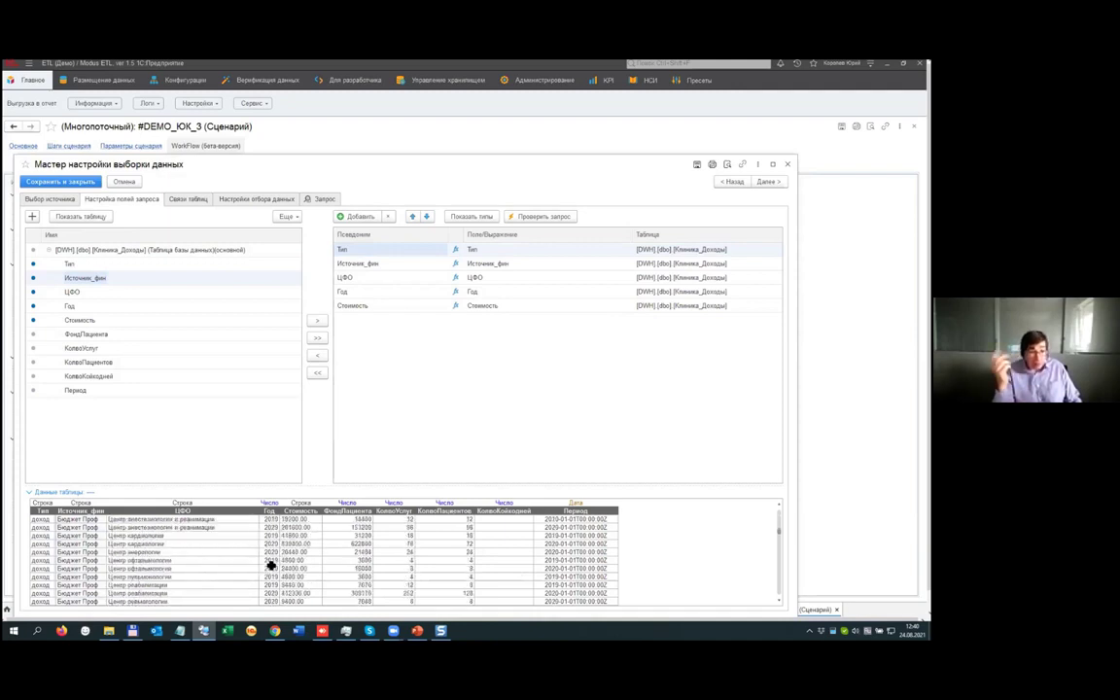
scroll(270, 566, "up", 5)
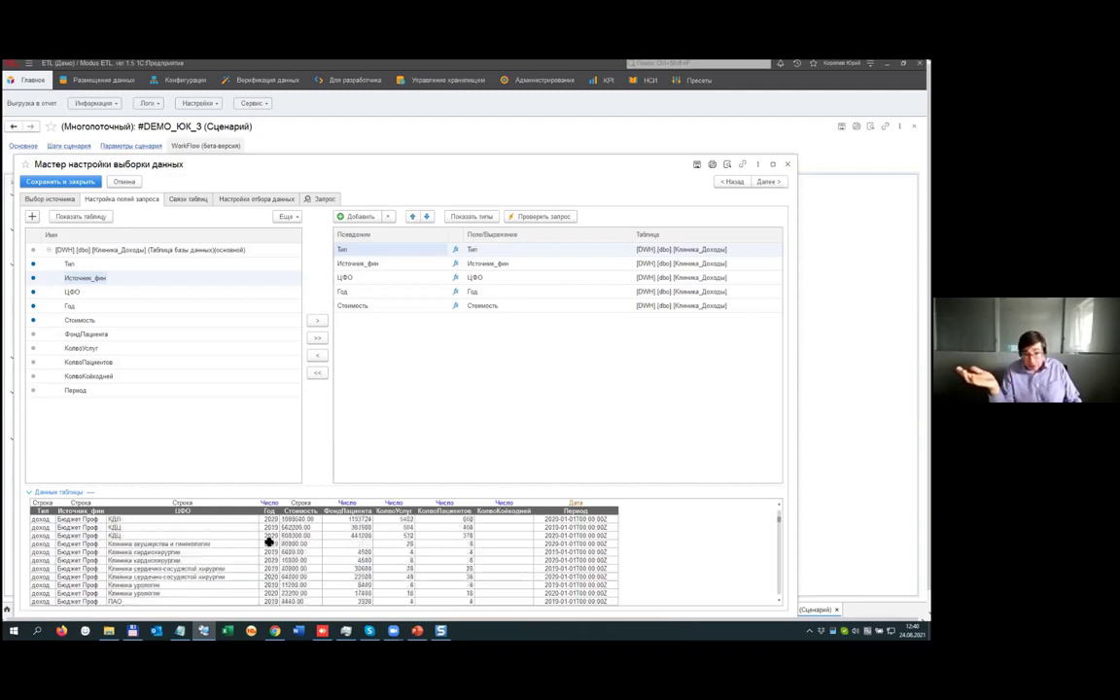
Change the alias of the Стоимость field to Доход.
left_click(353, 307)
left_click(353, 308)
double_click(353, 307)
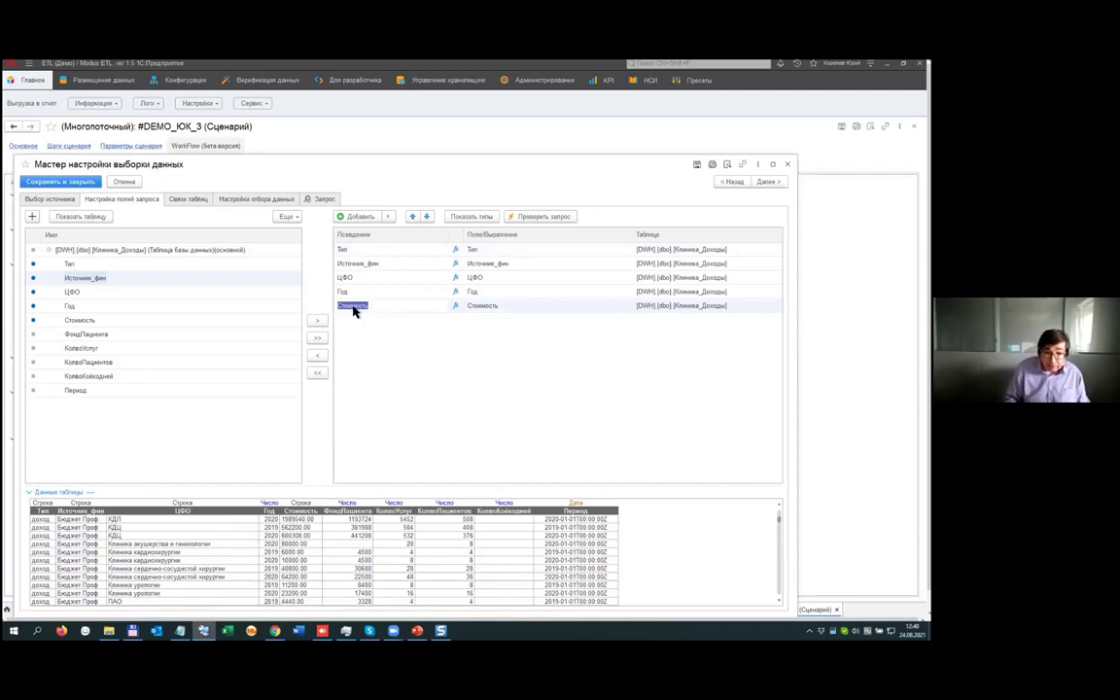
type("Д")
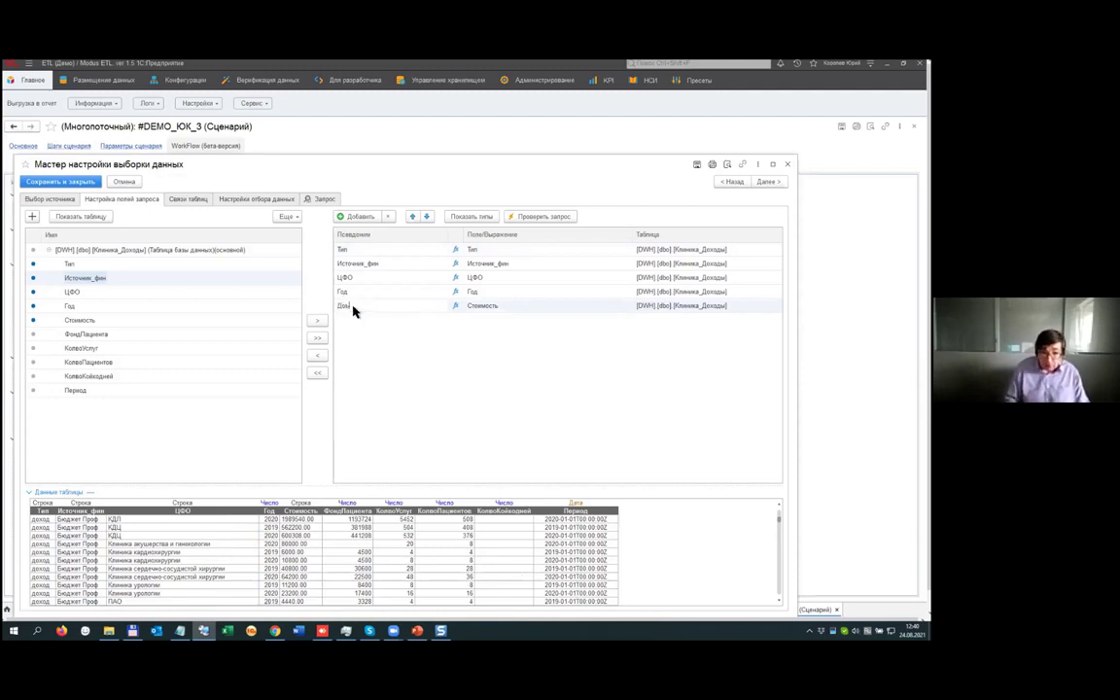
type("оход")
left_click(404, 347)
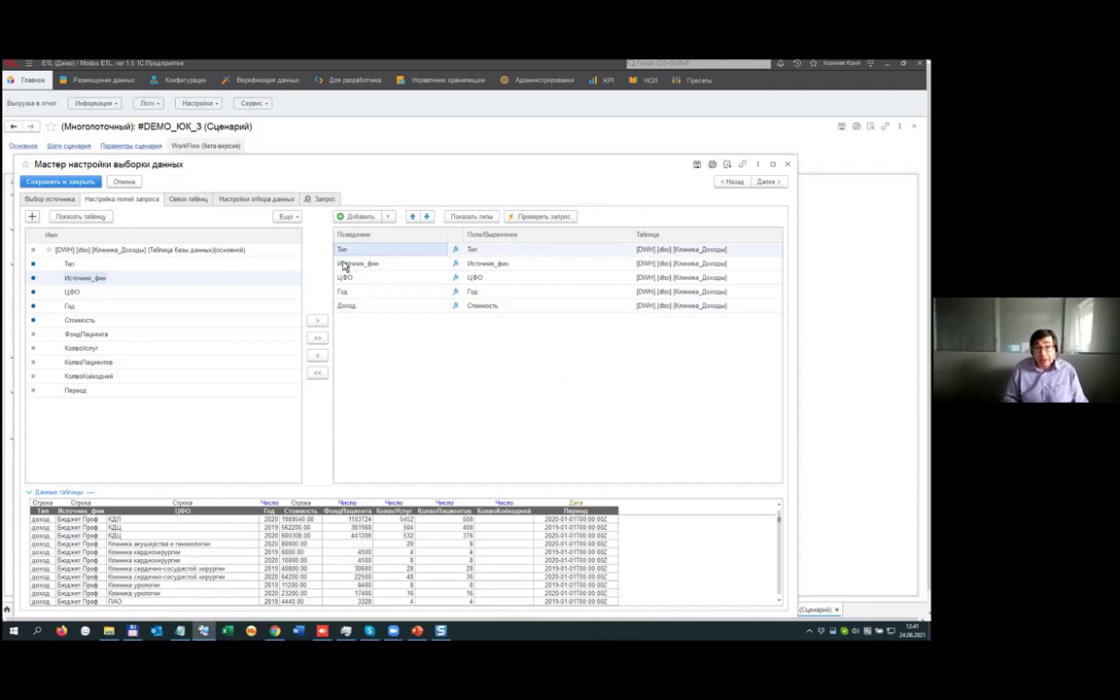
Review the generated SQL text of the query, and run the query check to examine its resulting rows.
left_click(322, 199)
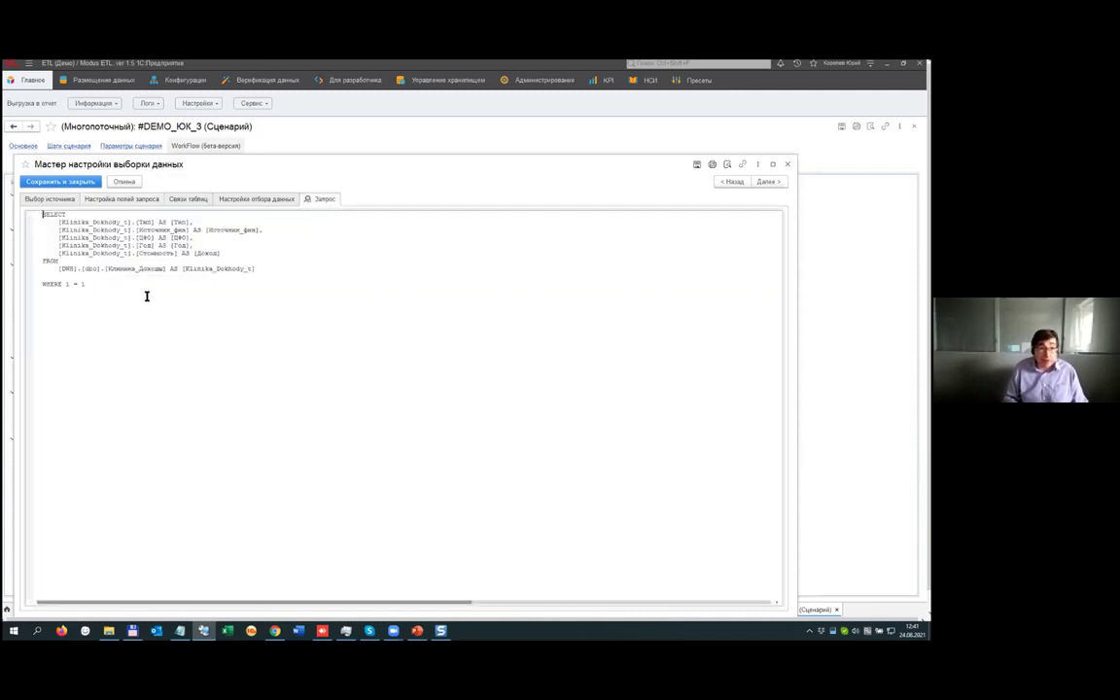
left_click(260, 199)
left_click(195, 201)
left_click(121, 199)
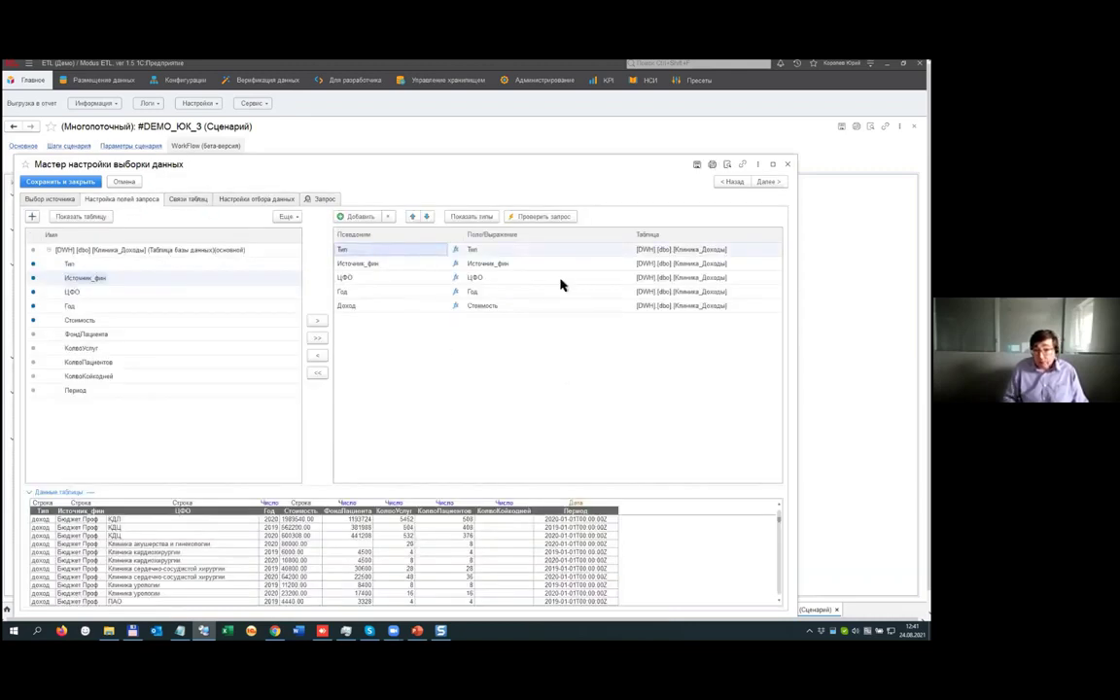
left_click(540, 217)
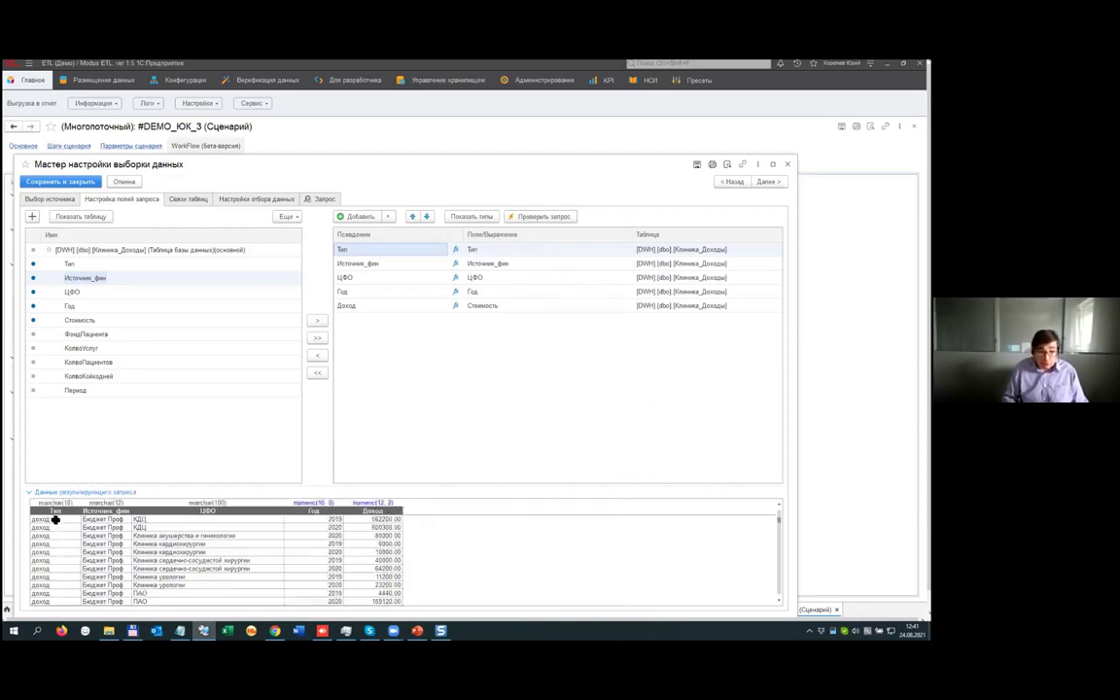
scroll(323, 581, "down", 5)
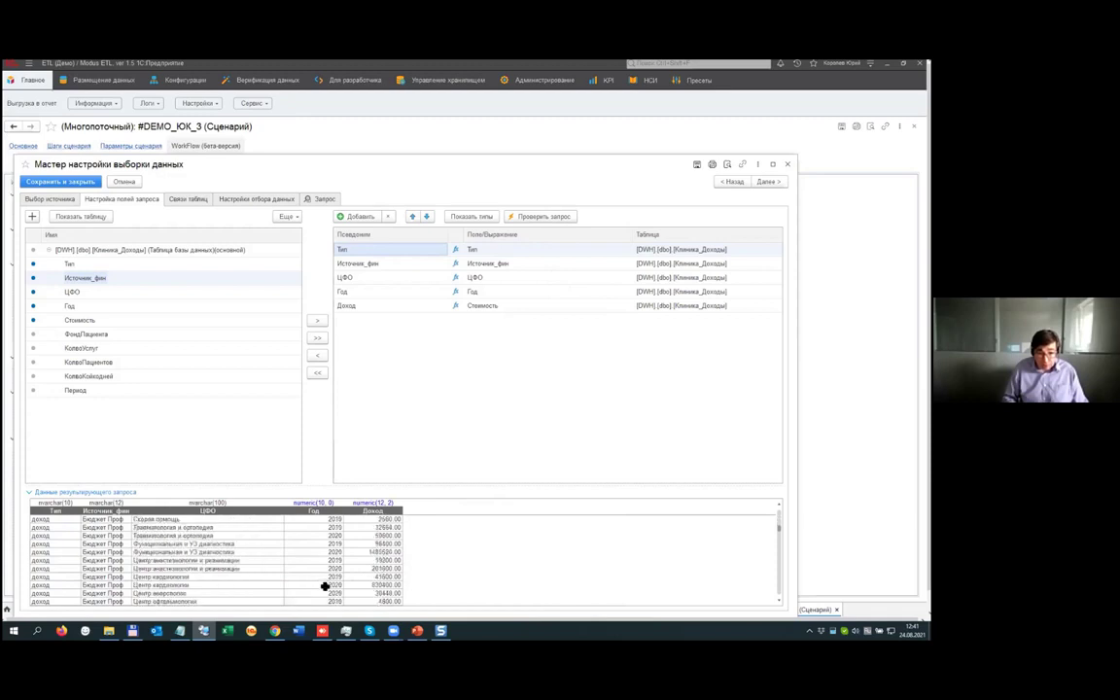
scroll(331, 572, "up", 1)
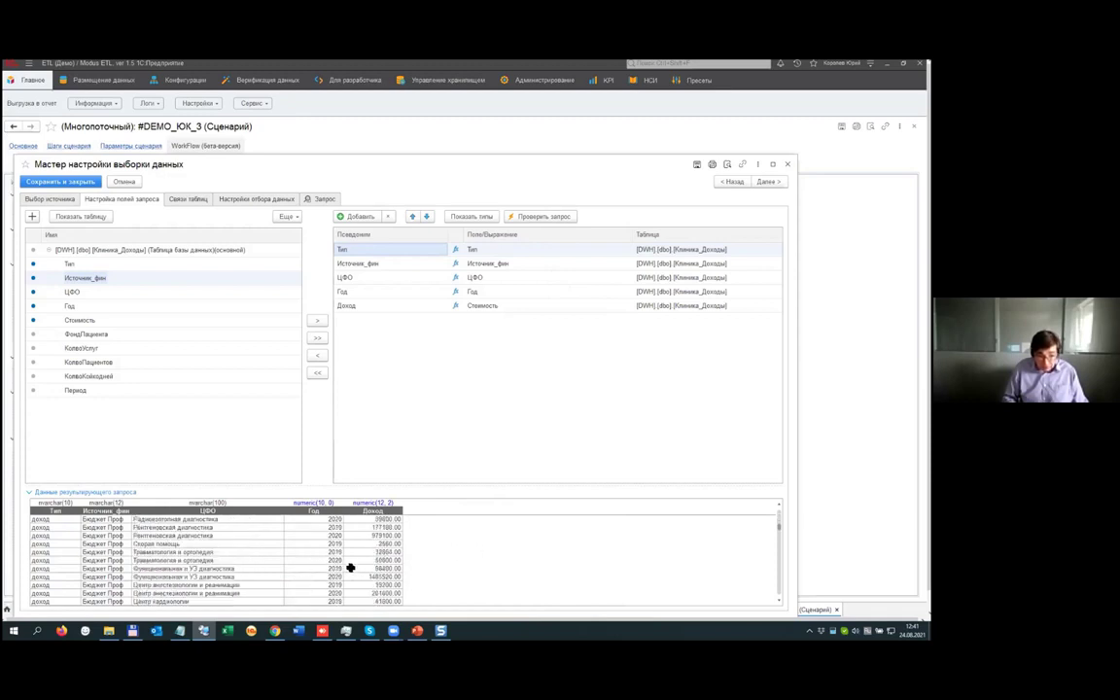
Add a data filter condition that Год from Клиника_Доходы equals 2020.
left_click(240, 200)
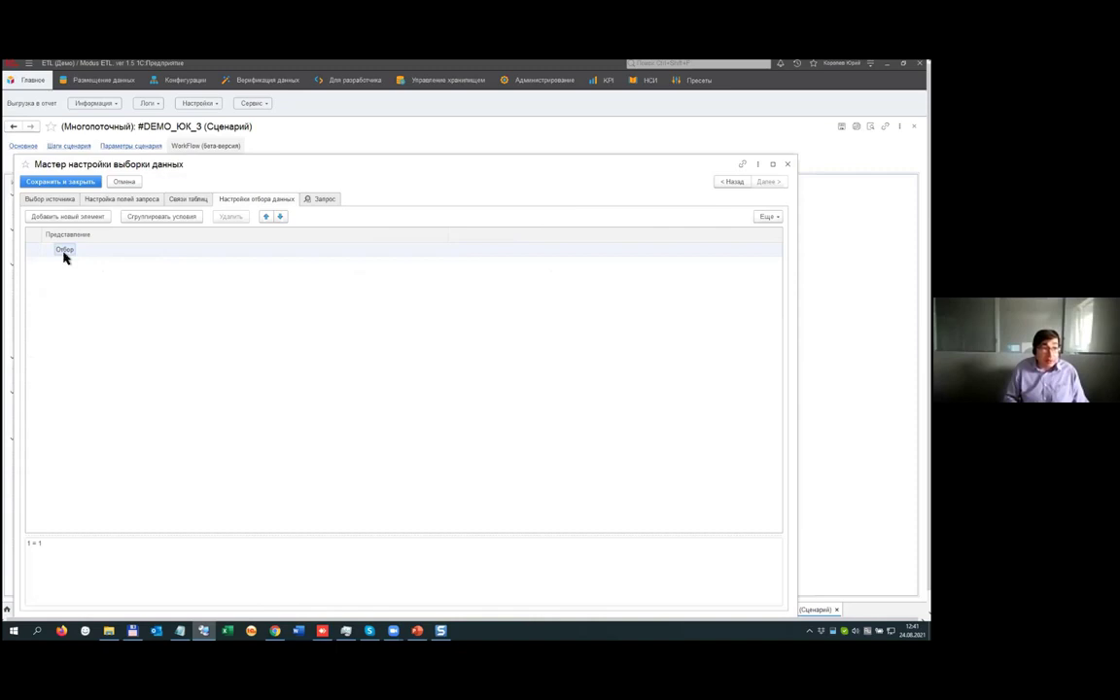
left_click(80, 217)
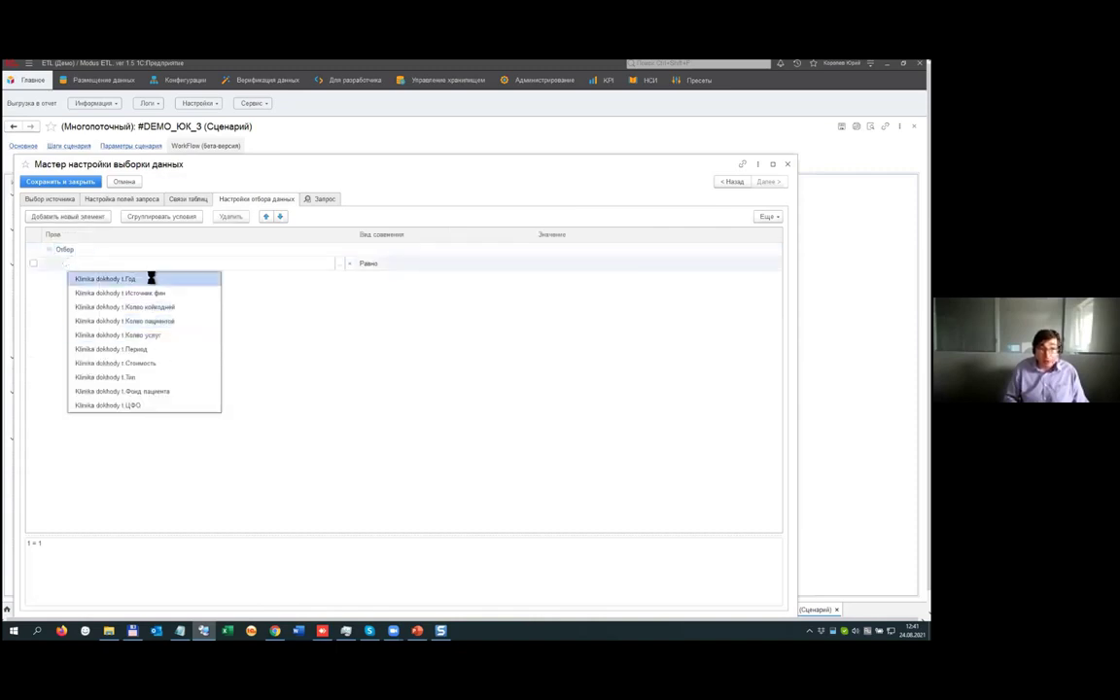
left_click(151, 279)
left_click(736, 267)
type("2 020")
left_click(721, 313)
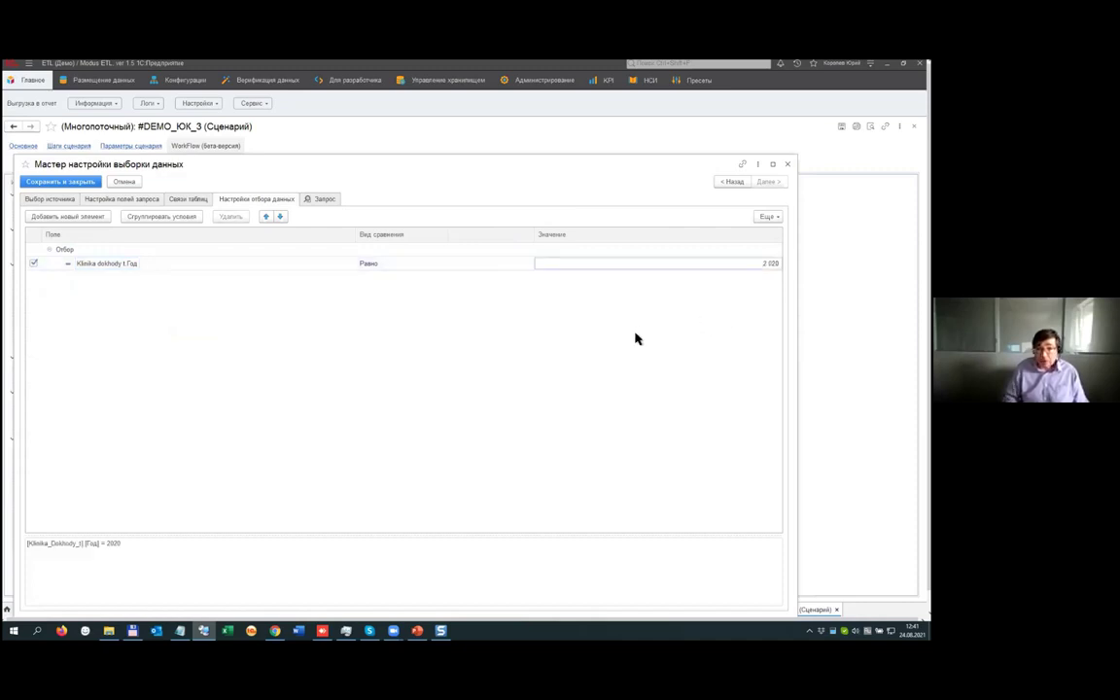
Recheck the query with the filter applied, and save and close the Доход step's selection settings.
left_click(92, 199)
left_click(541, 217)
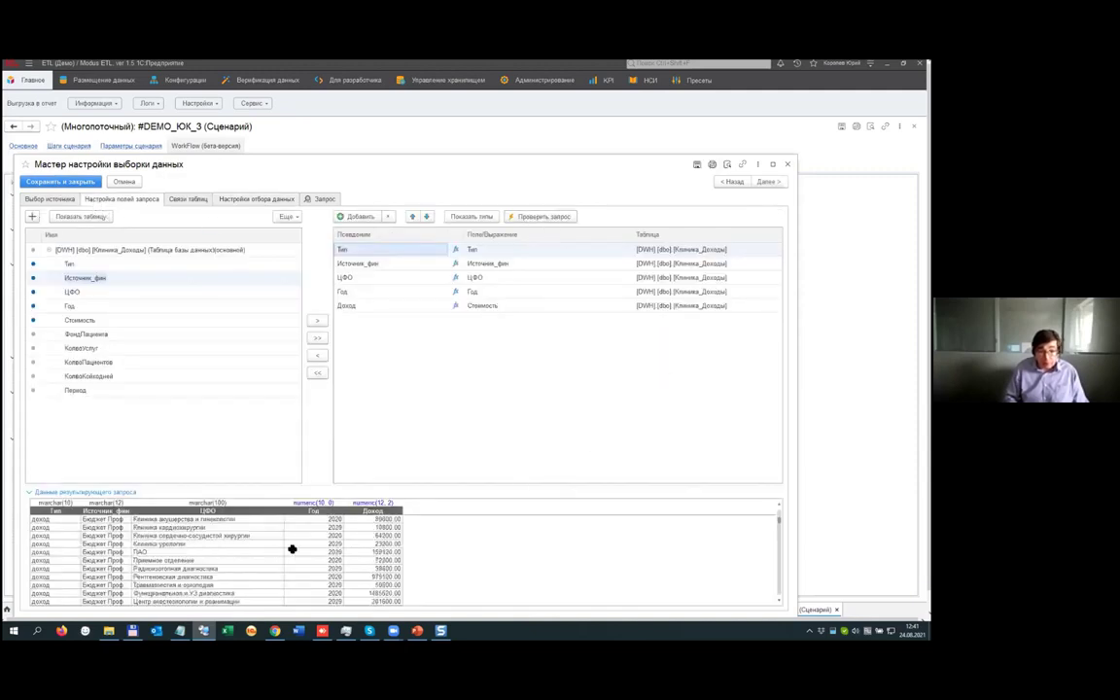
left_click_drag(311, 543, 322, 585)
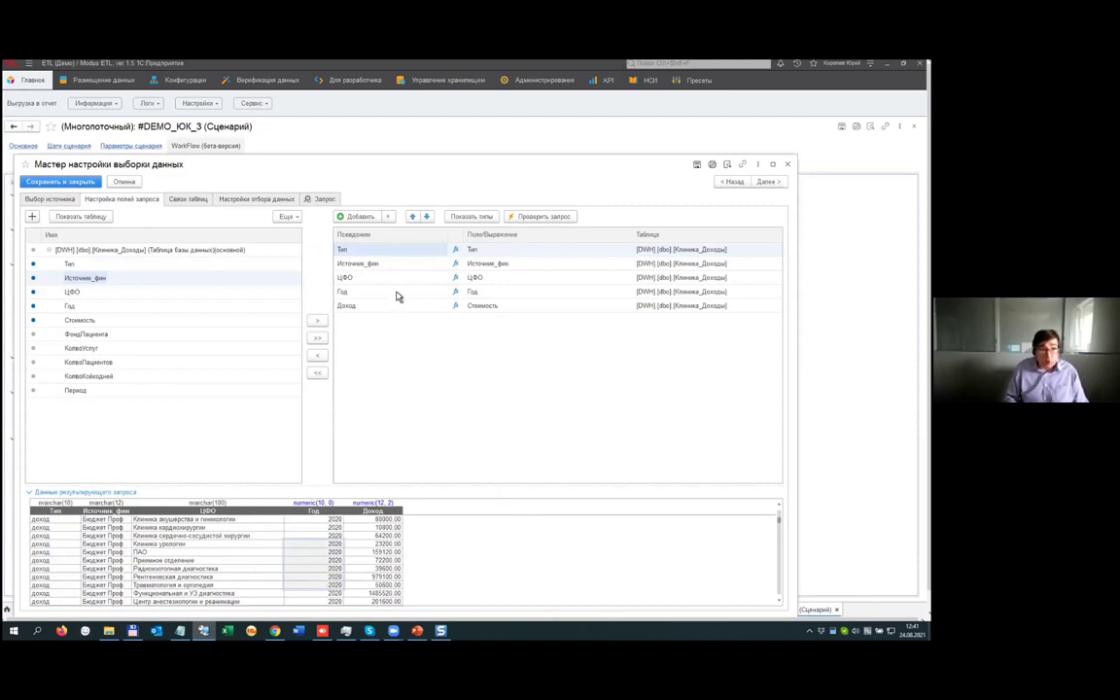
left_click(74, 181)
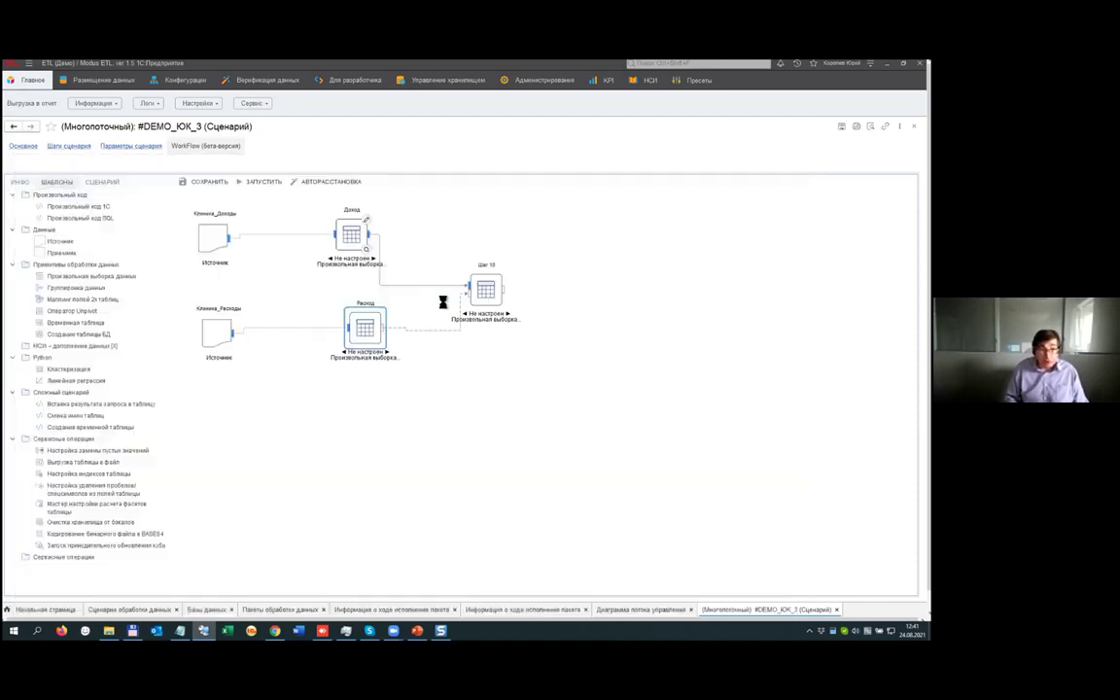
Open the Расход step's selection settings and add all fields of the Клиника_Расходы table to the query.
left_click(379, 315)
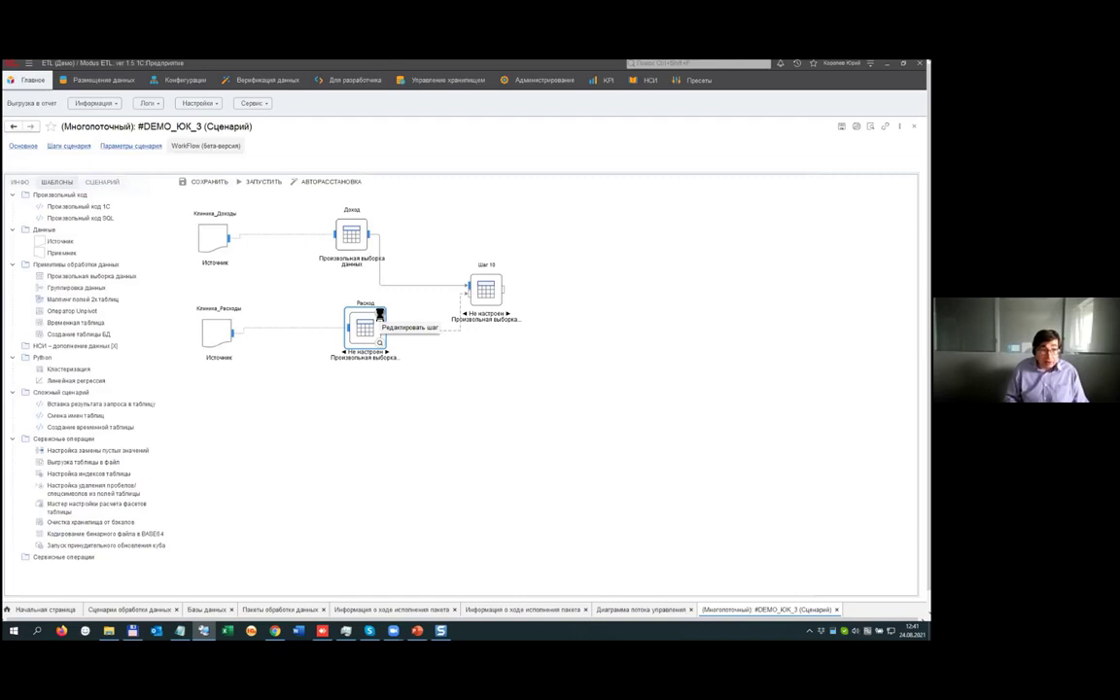
left_click(380, 313)
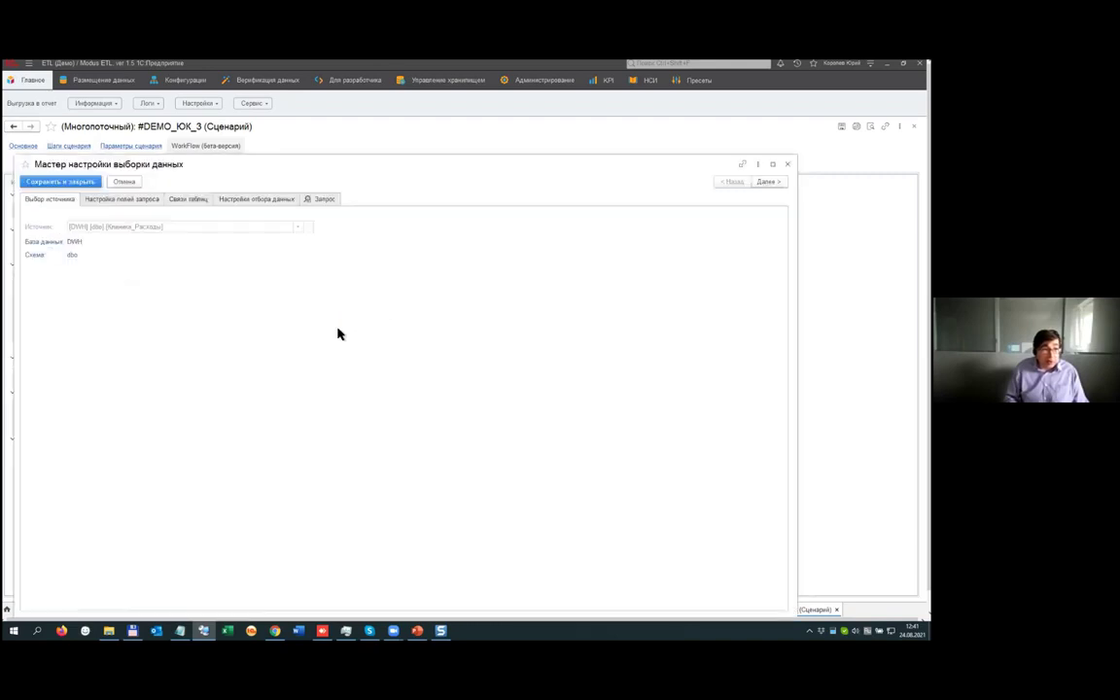
left_click(125, 201)
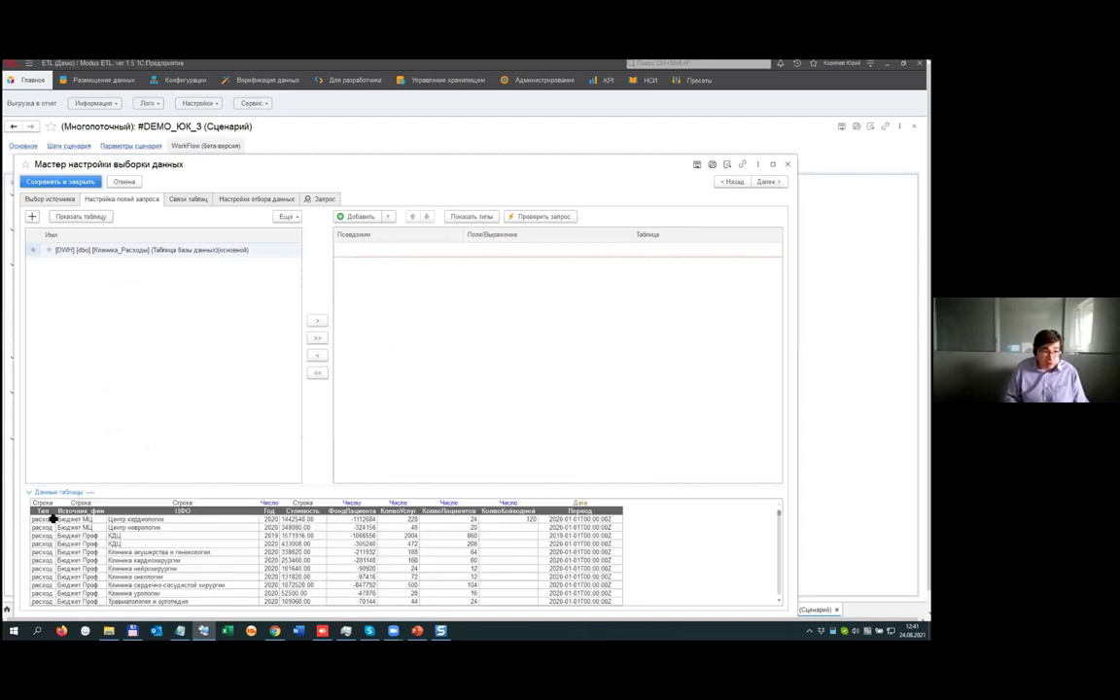
left_click(324, 339)
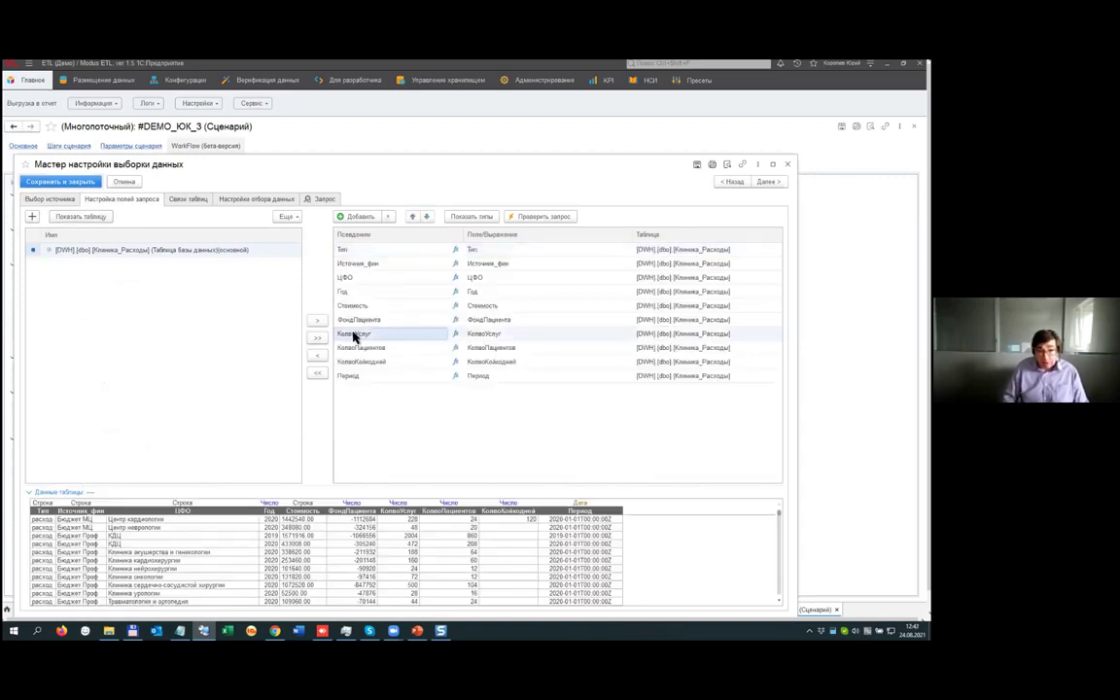
Remove the fields ФондПациента through Период from the query's selected fields.
key("Up")
key("shift+Down")
key("shift+Down")
key("shift+Down")
key("shift+Down")
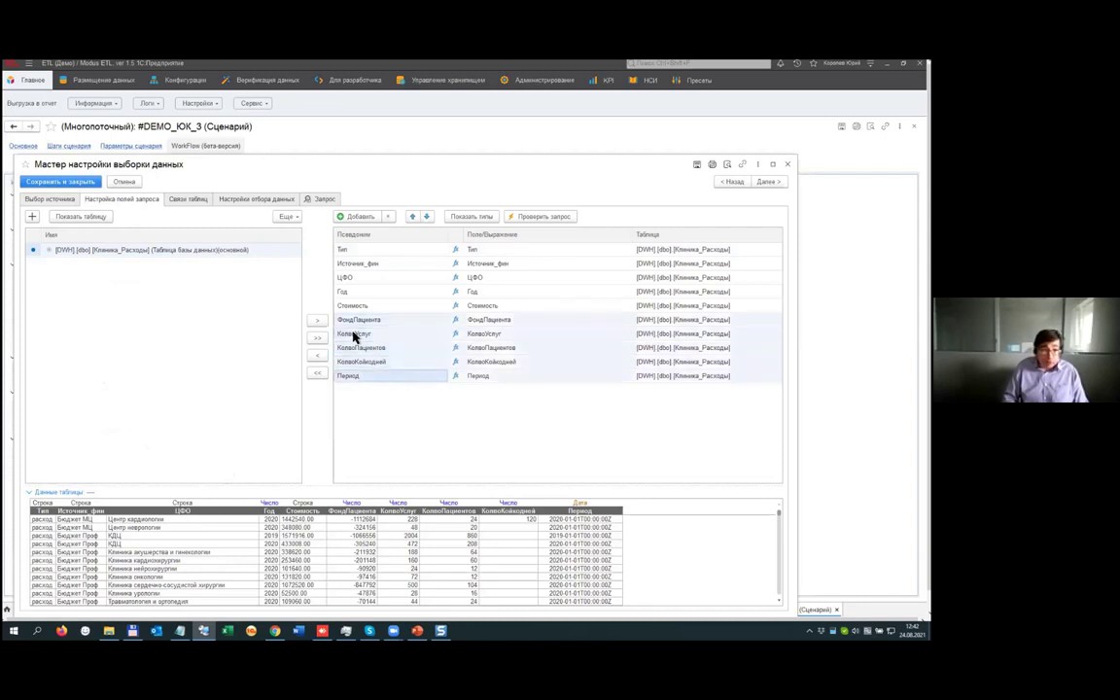
key("Delete")
Change the alias of the Стоимость field to Расход.
double_click(356, 306)
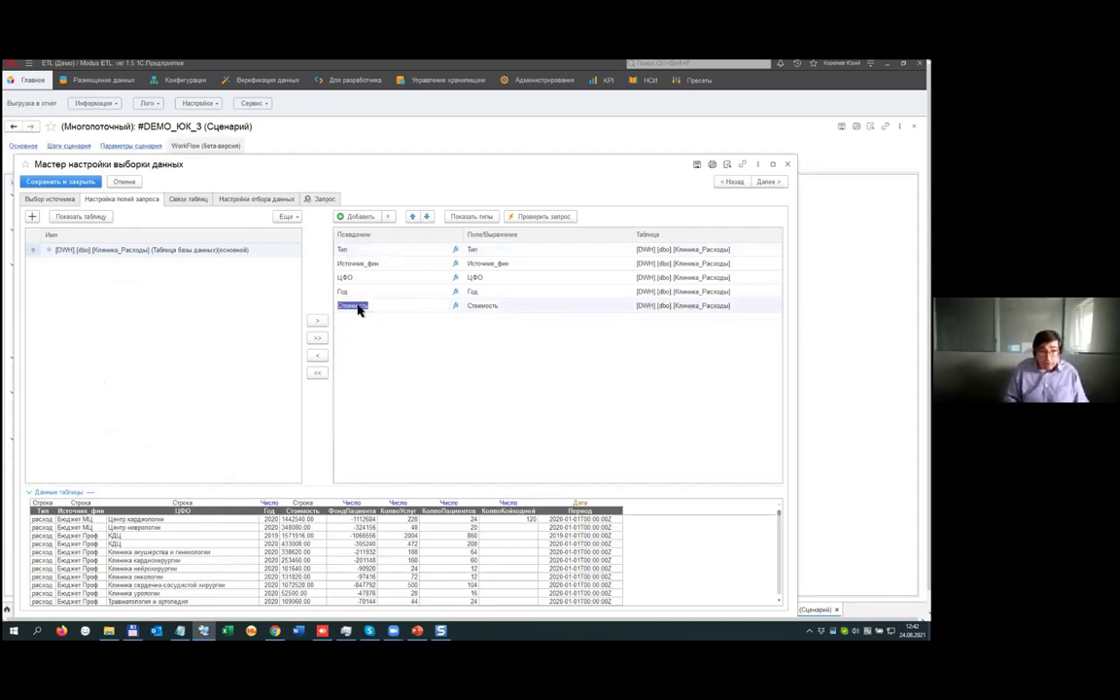
type("Расход")
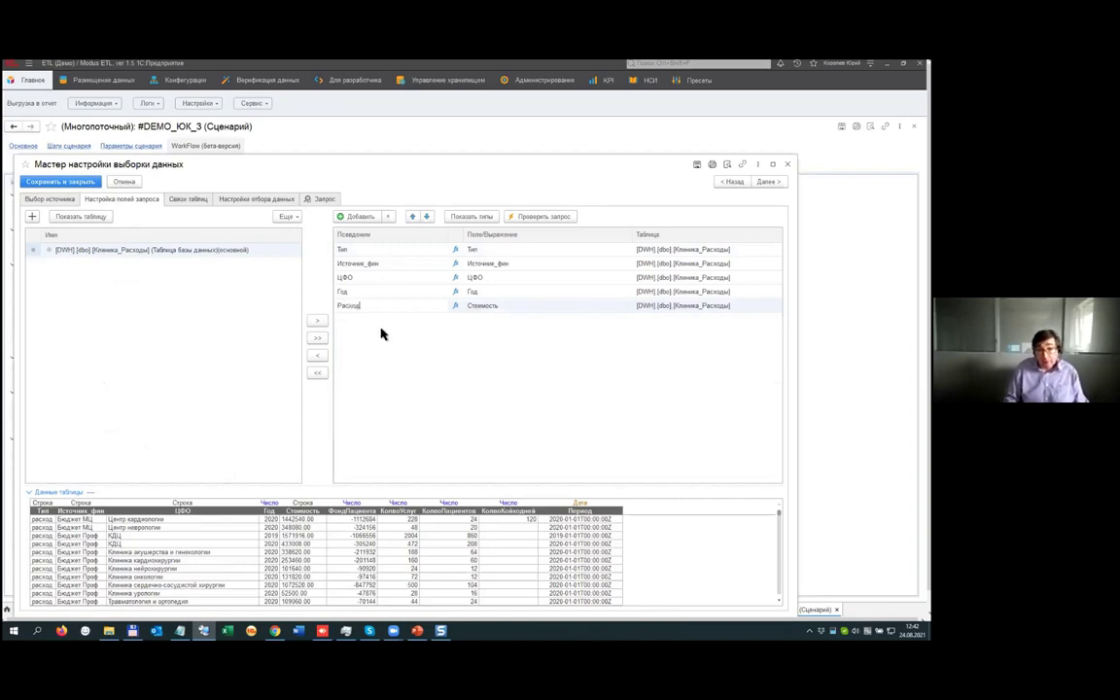
left_click(411, 381)
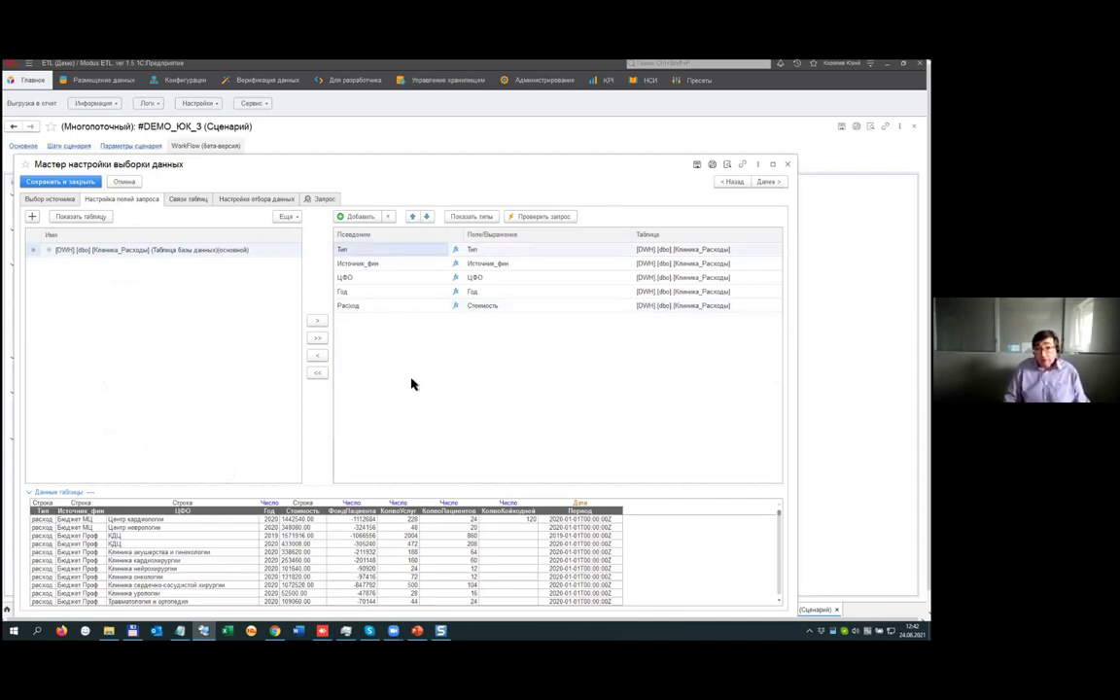
Add a data filter condition that Год from Клиника_Расходы equals 2020.
left_click(245, 200)
left_click(86, 215)
left_click(71, 267)
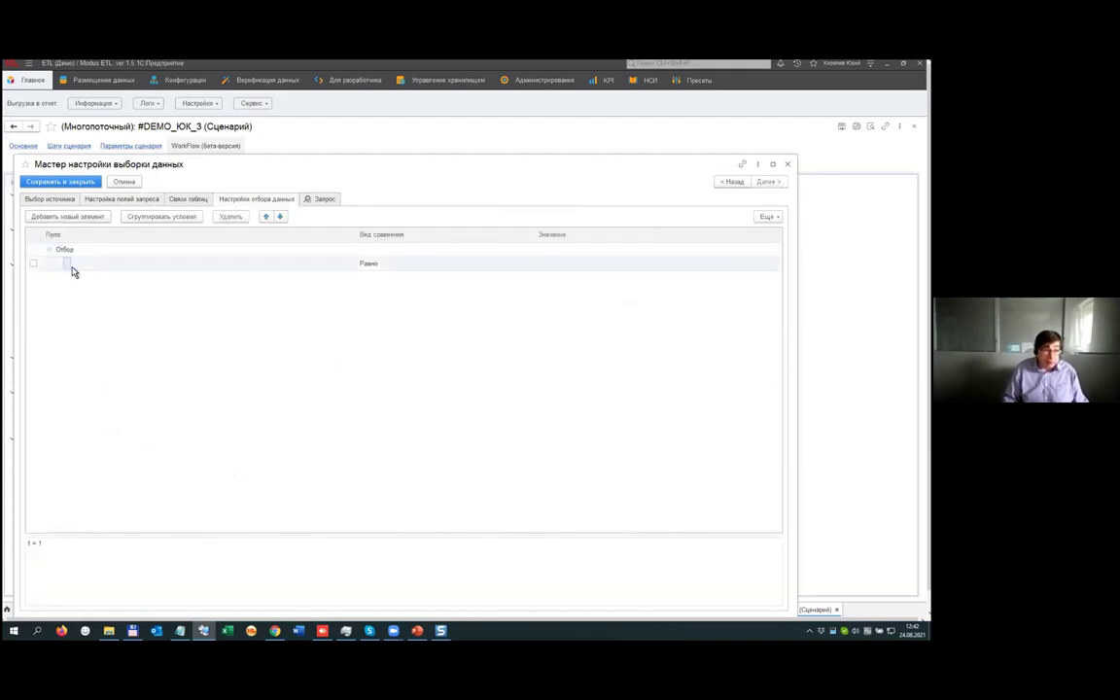
left_click(71, 269)
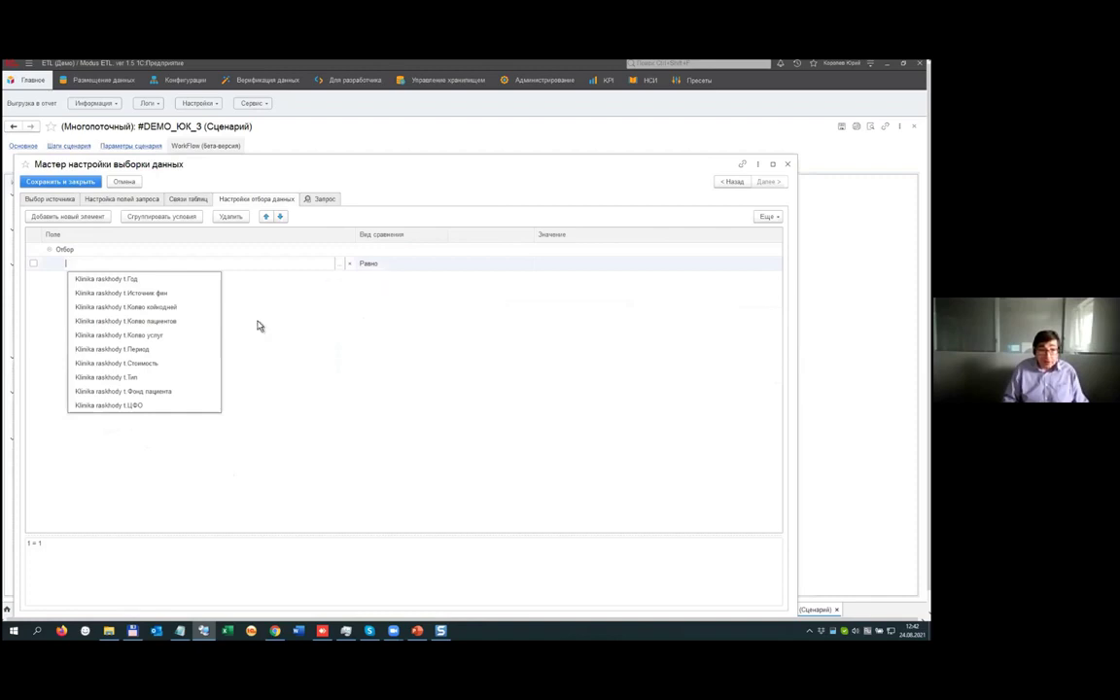
left_click(148, 280)
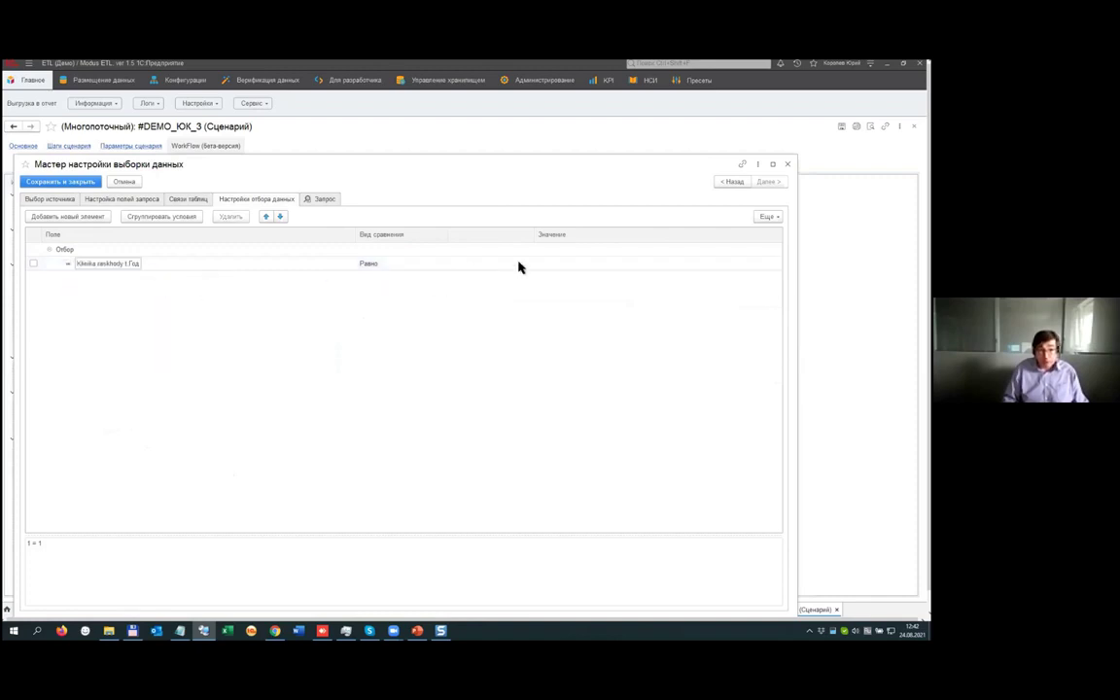
left_click(585, 263)
left_click(586, 264)
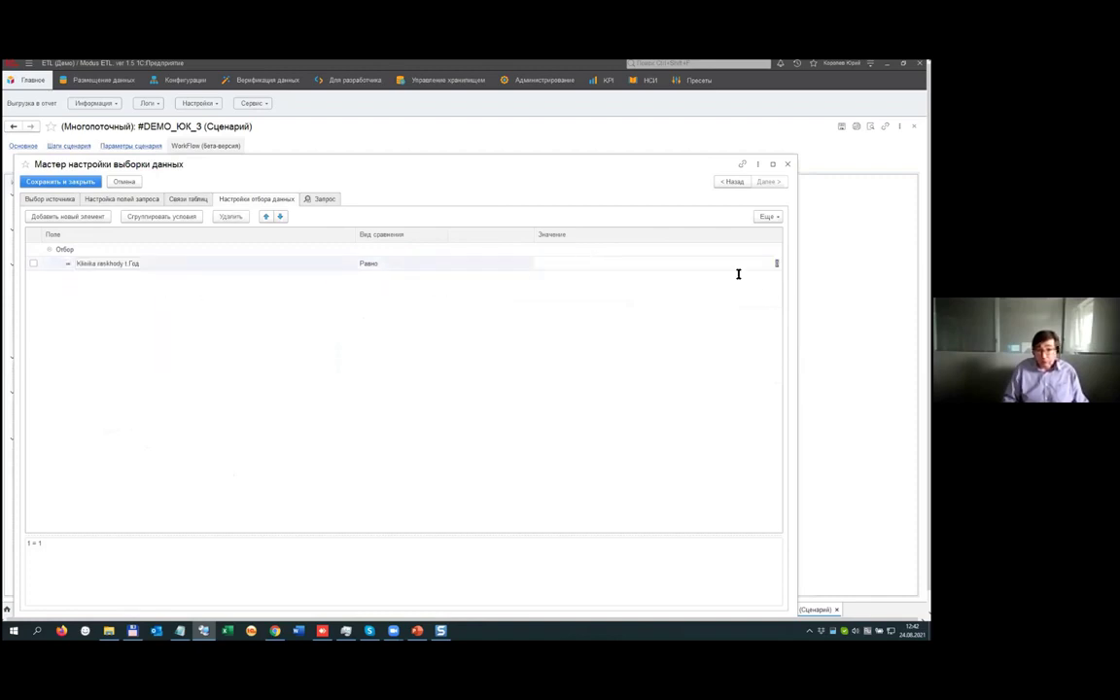
left_click(436, 263)
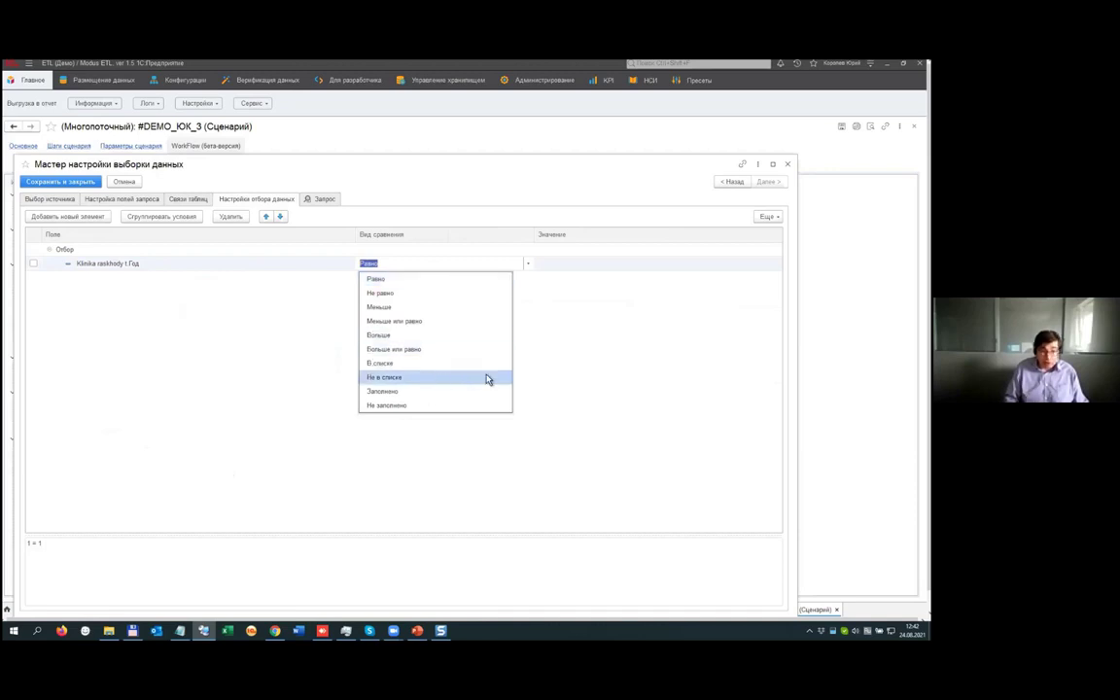
left_click(567, 358)
left_click(649, 264)
type("2 020")
left_click(639, 412)
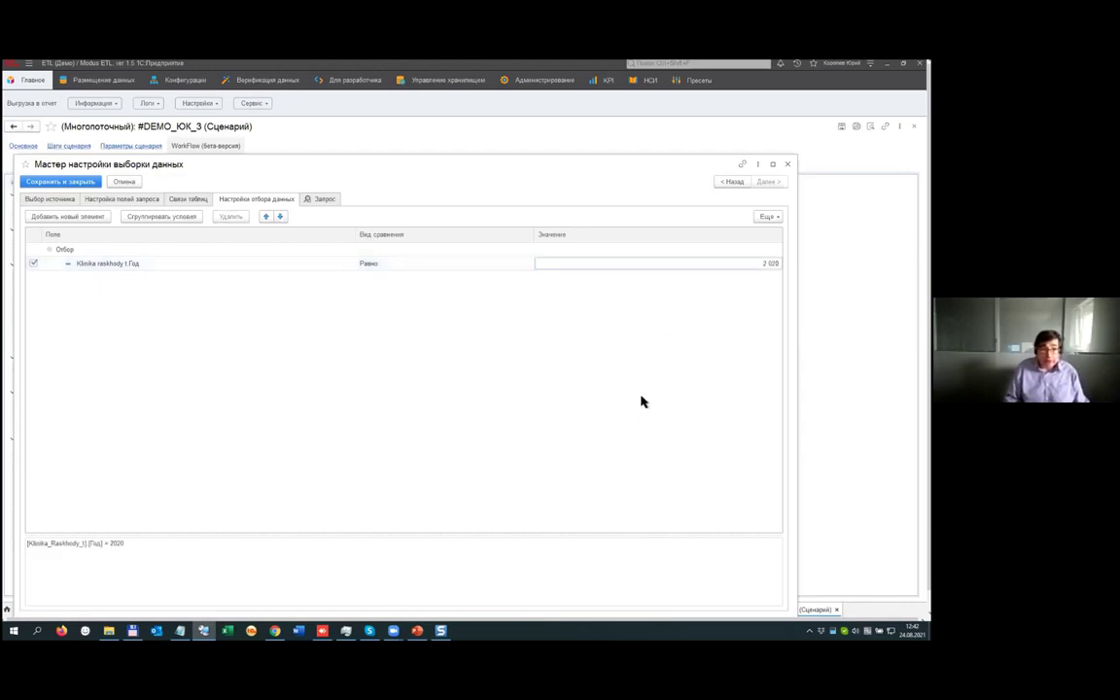
Check the generated SQL text and the query's resulting rows, and save and close the Расход step's selection settings.
left_click(324, 199)
mouse_move(14, 297)
left_mouse_down()
mouse_move(22, 277)
mouse_move(30, 290)
left_mouse_up()
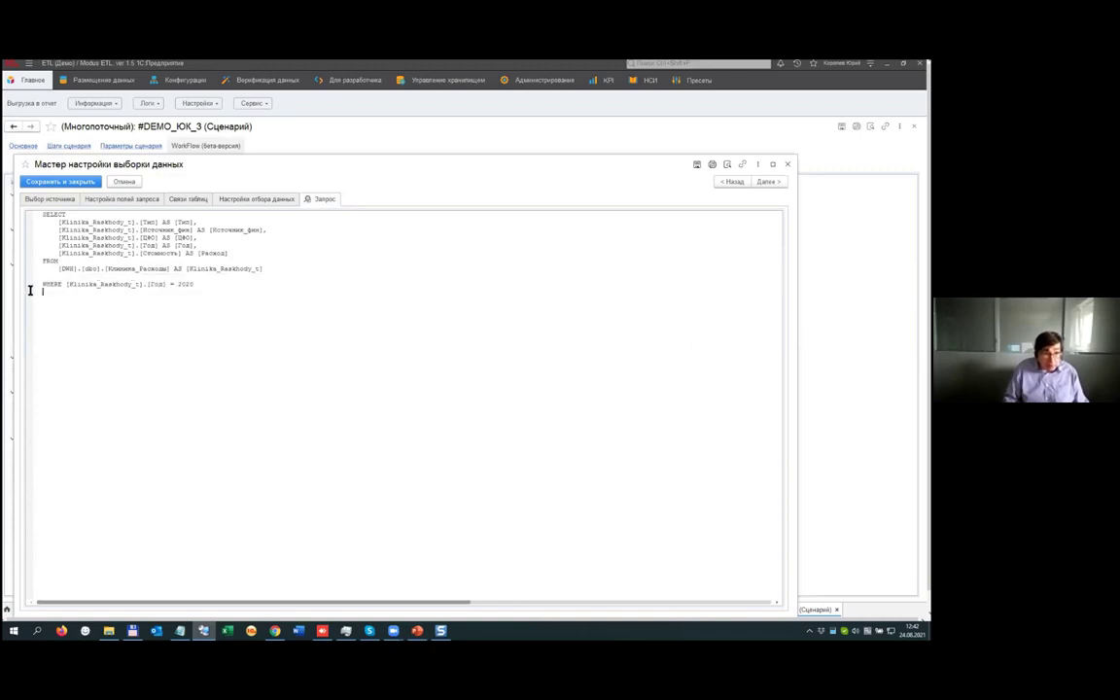
left_click(122, 200)
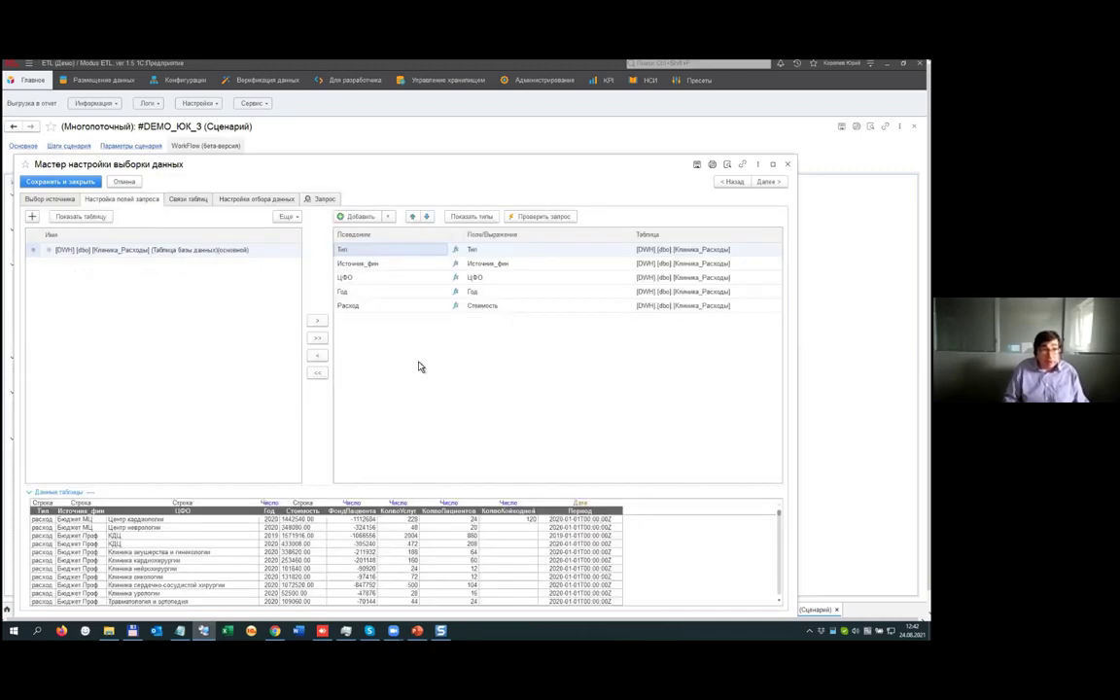
left_click(554, 221)
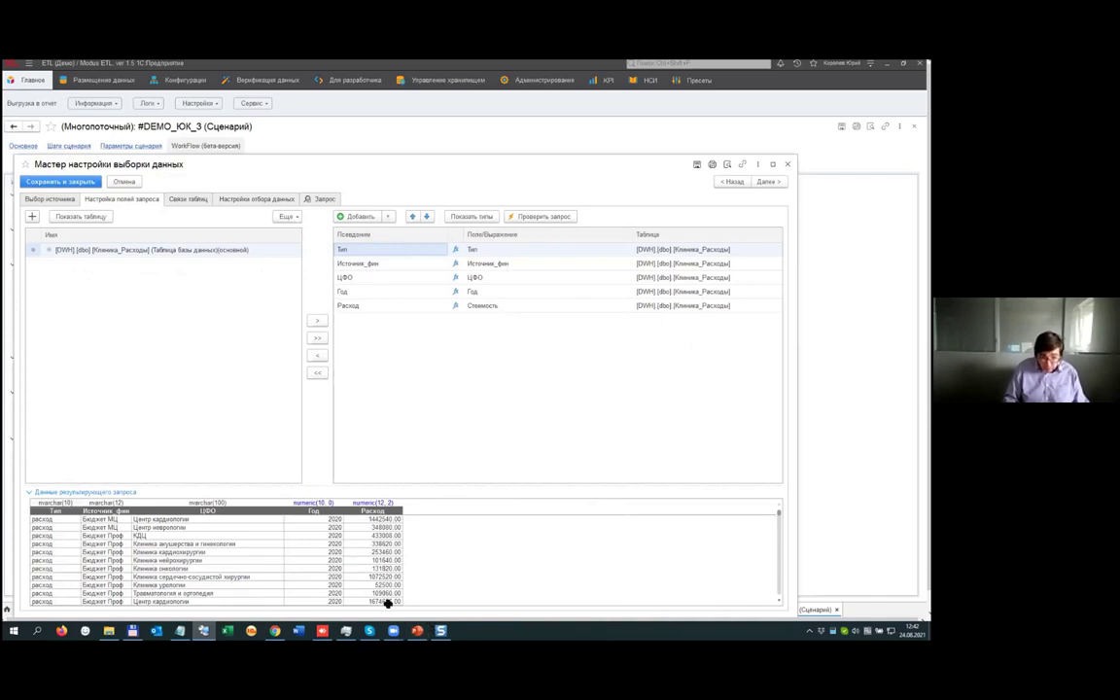
scroll(387, 603, "down", 2)
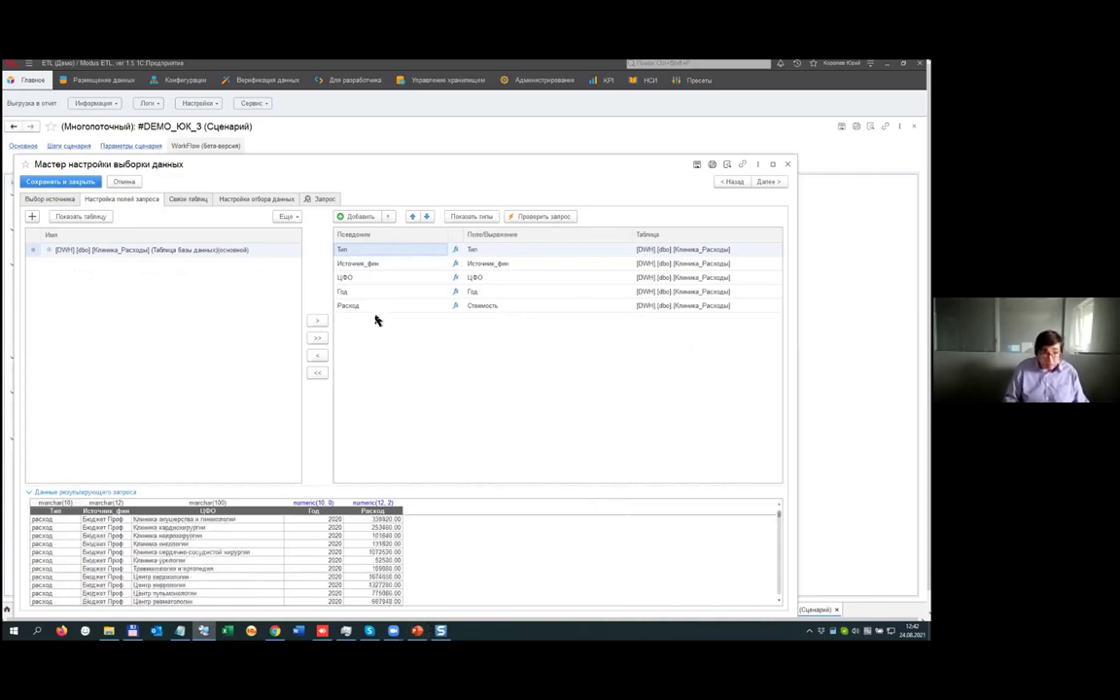
left_click(64, 183)
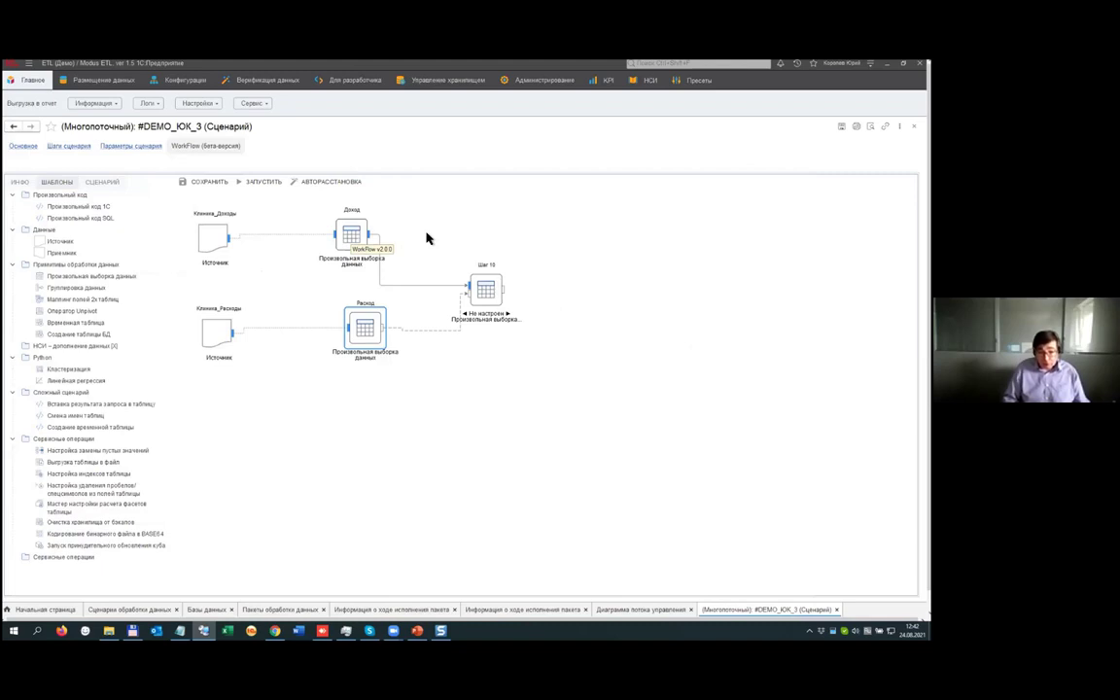
Rename the selection step fed by Доход and Расход as Прибыль and shift it slightly on the canvas.
left_click(487, 268)
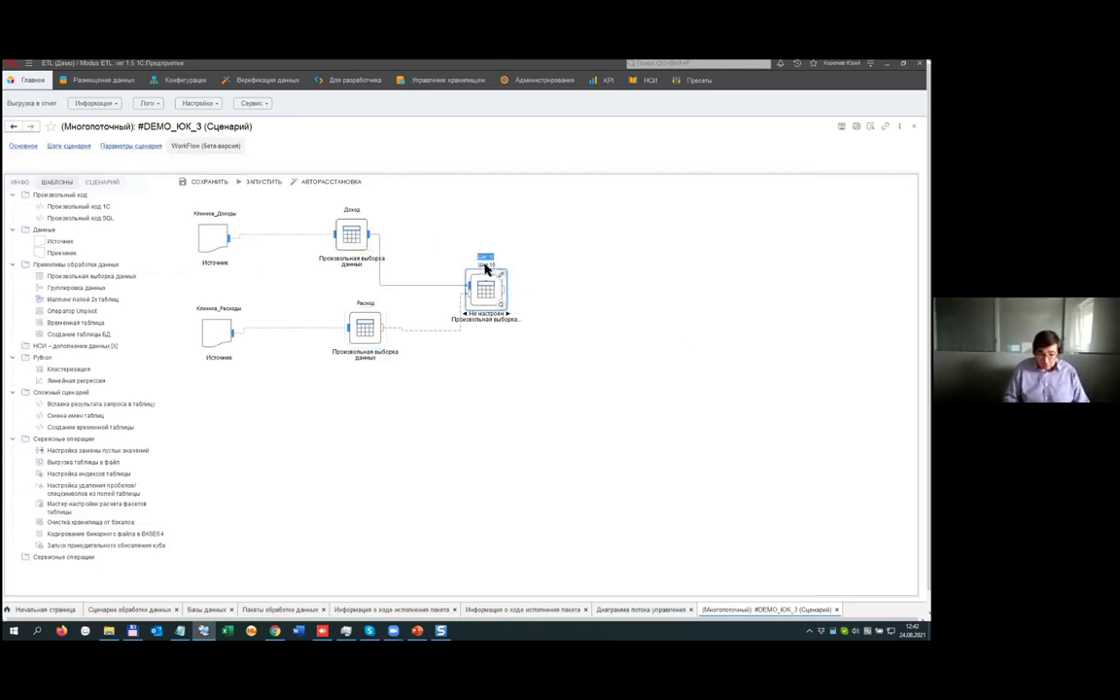
type("Пр")
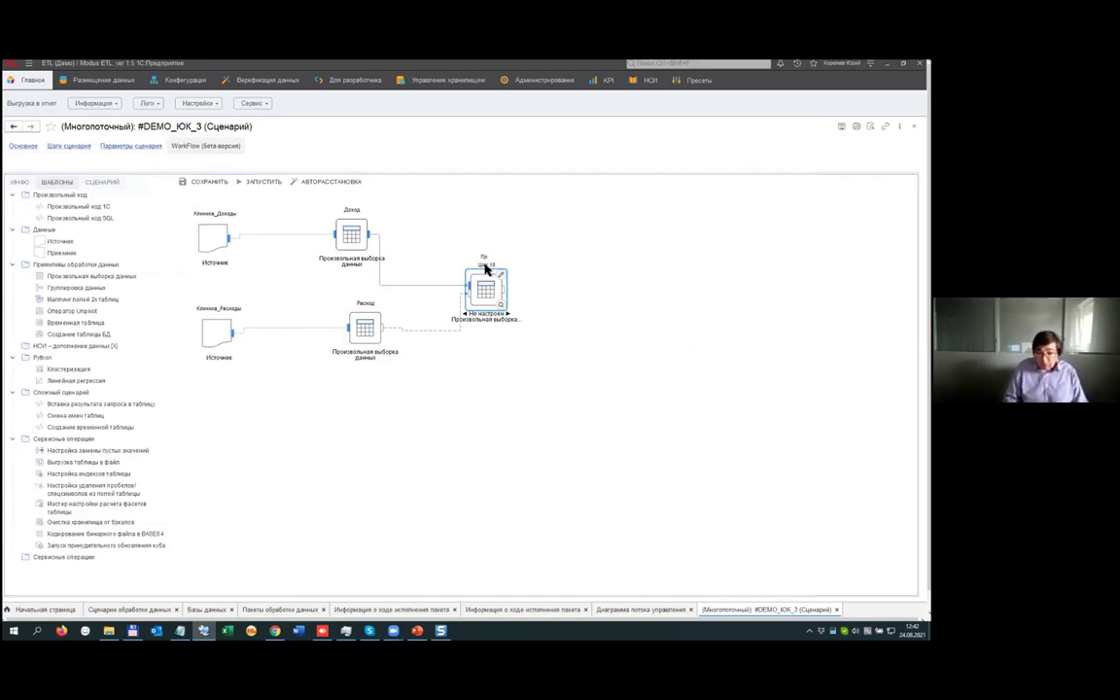
type("ибыль")
key("Return")
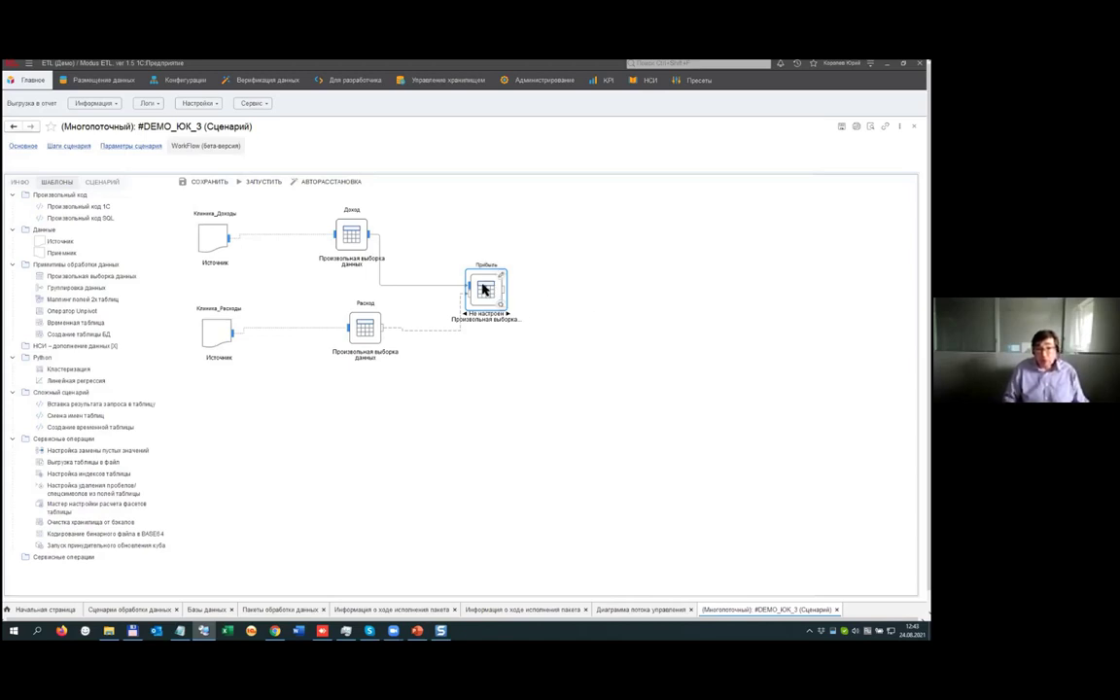
left_click_drag(486, 288, 494, 278)
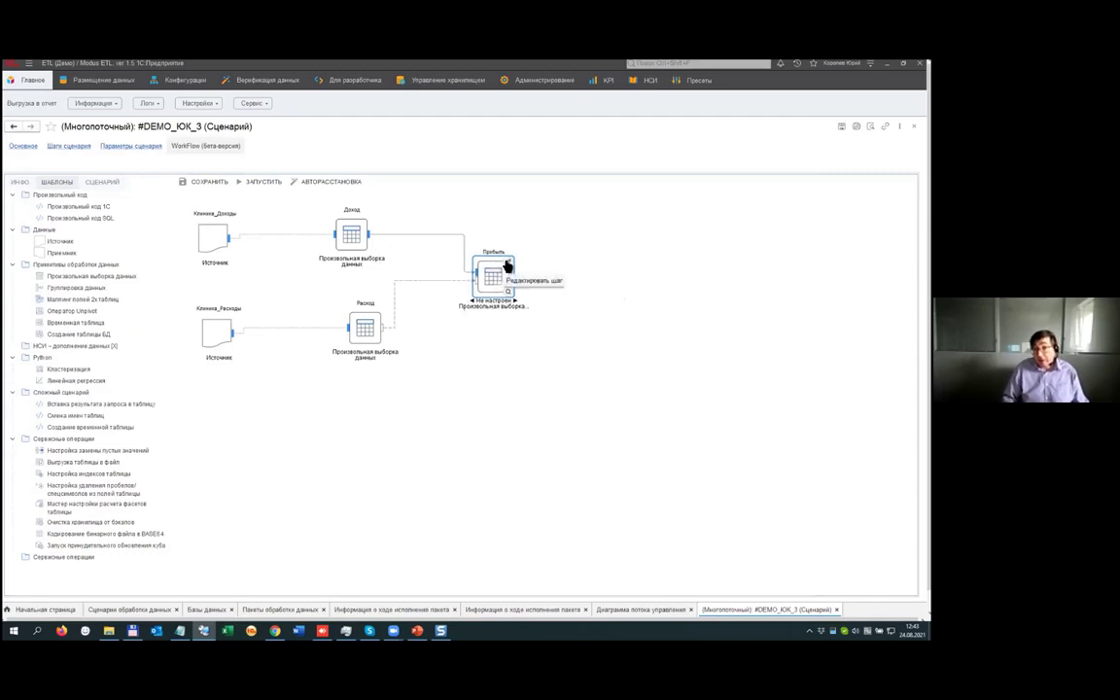
Open the Прибыль step's selection settings and add the Расход step's temporary table (ВременнаяТаблица) as a second query table.
left_click(509, 261)
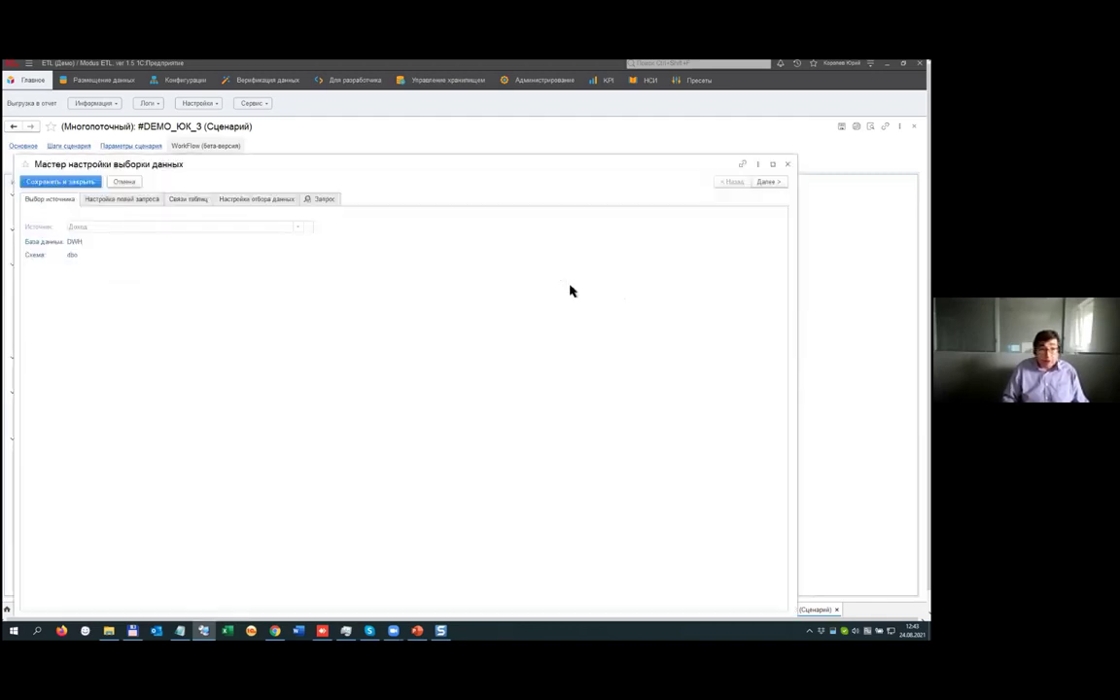
left_click(89, 199)
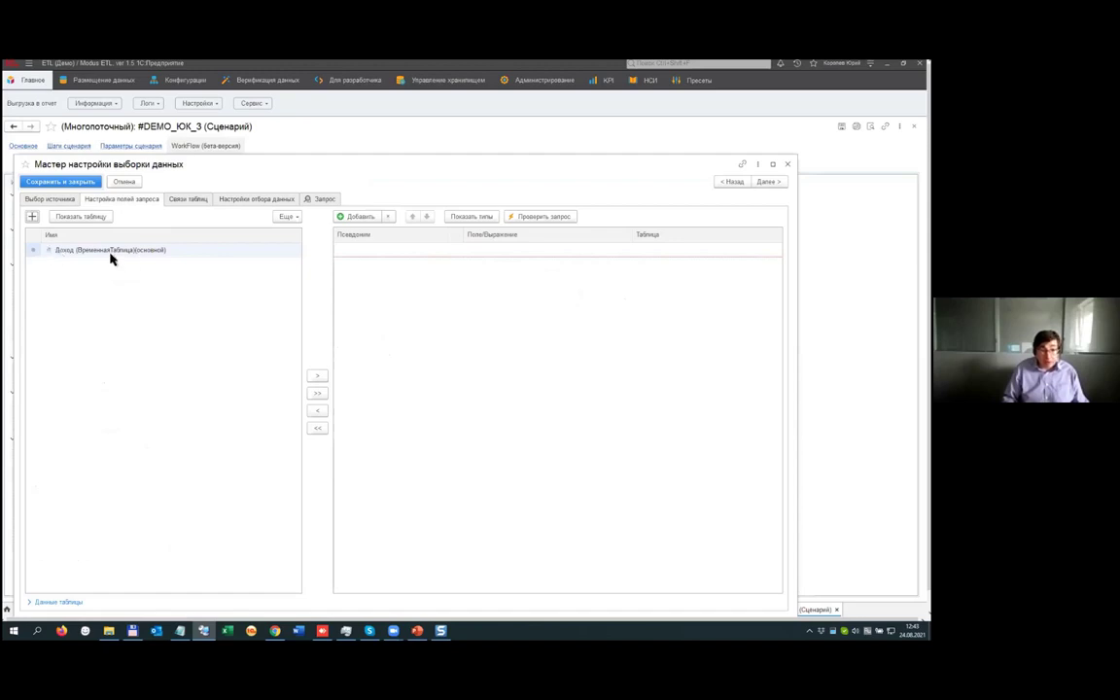
left_click(32, 215)
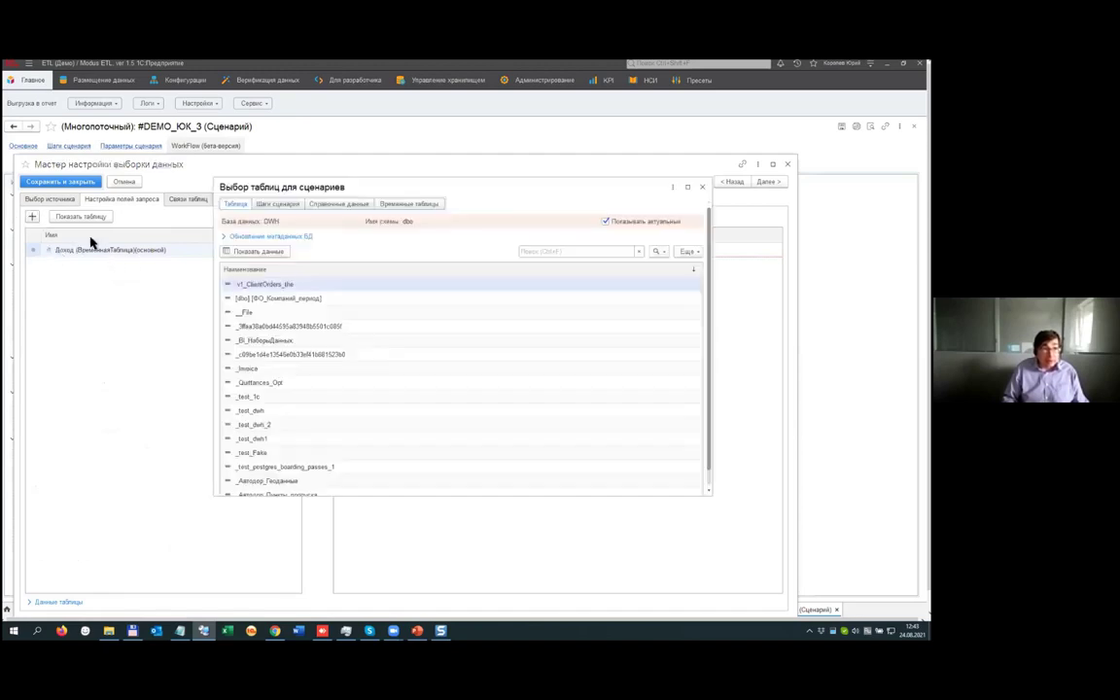
left_click(274, 205)
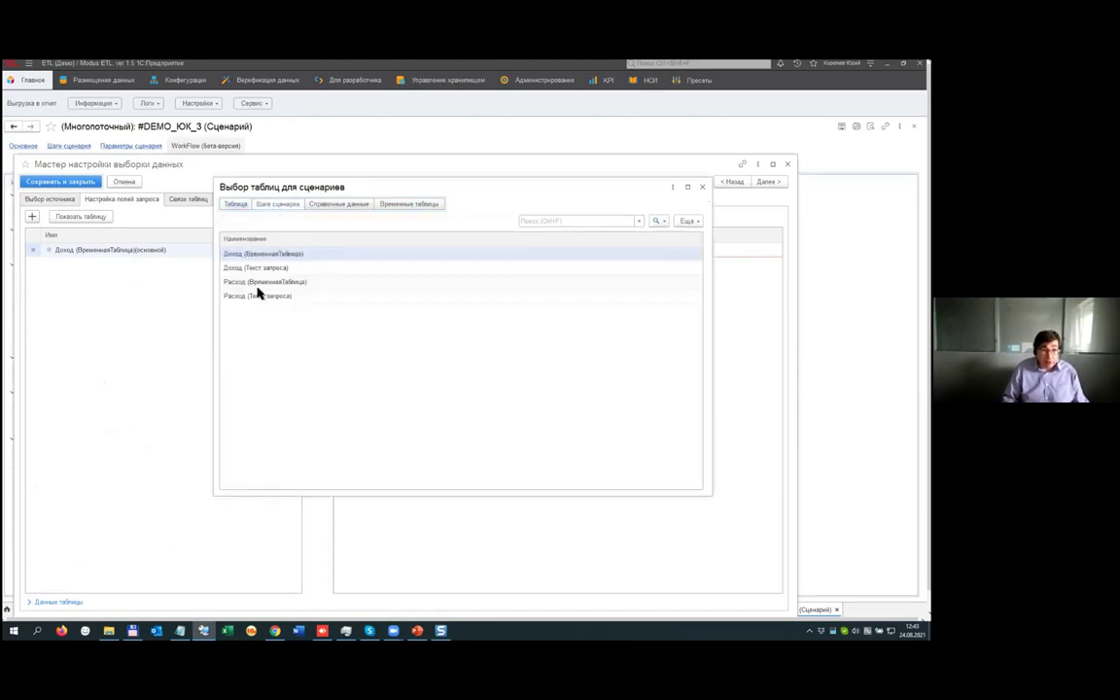
left_click(261, 284)
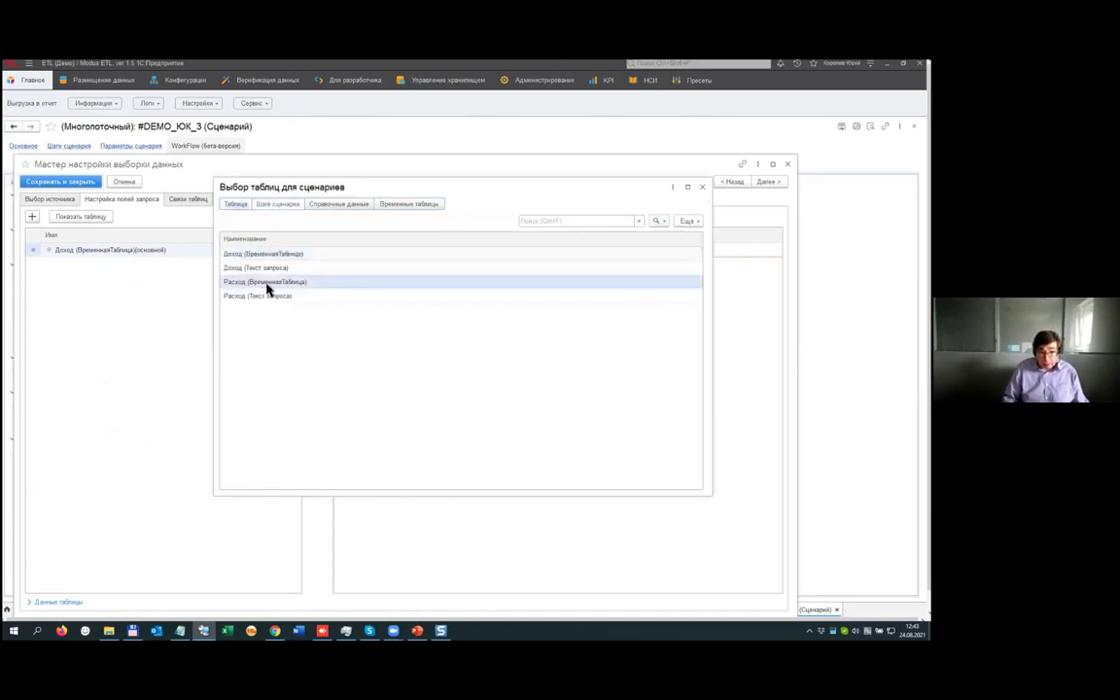
double_click(266, 284)
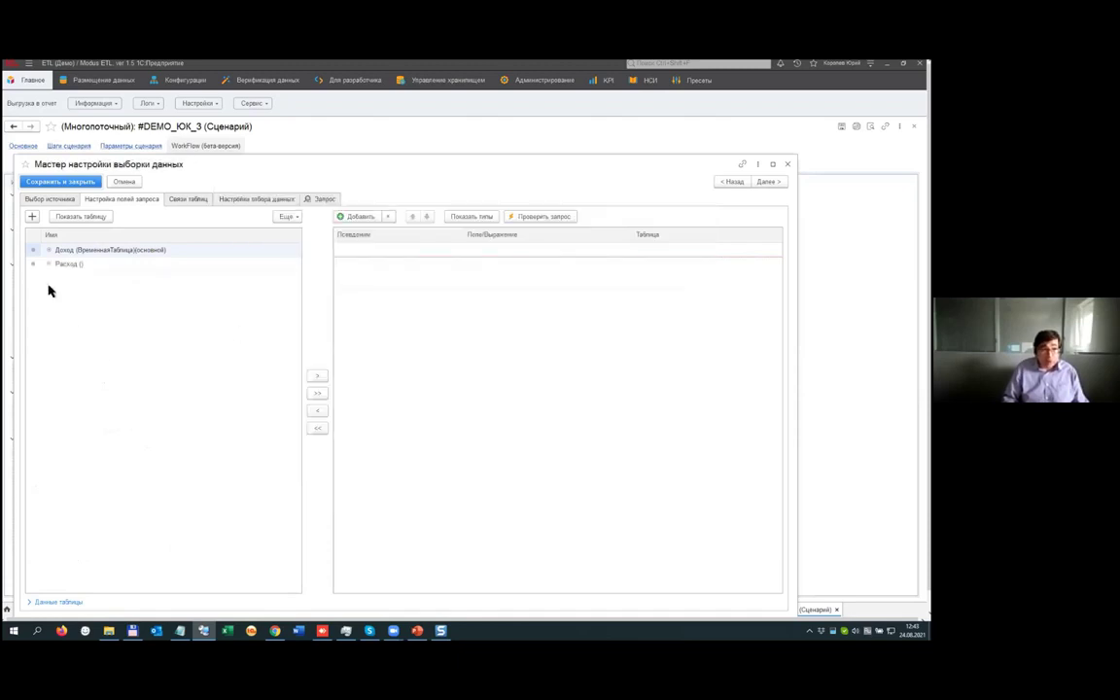
Expand both source tables and add Доход, Источник_фин, ЦФО and Год from the Доход table to the query fields.
left_click(49, 264)
left_click(49, 250)
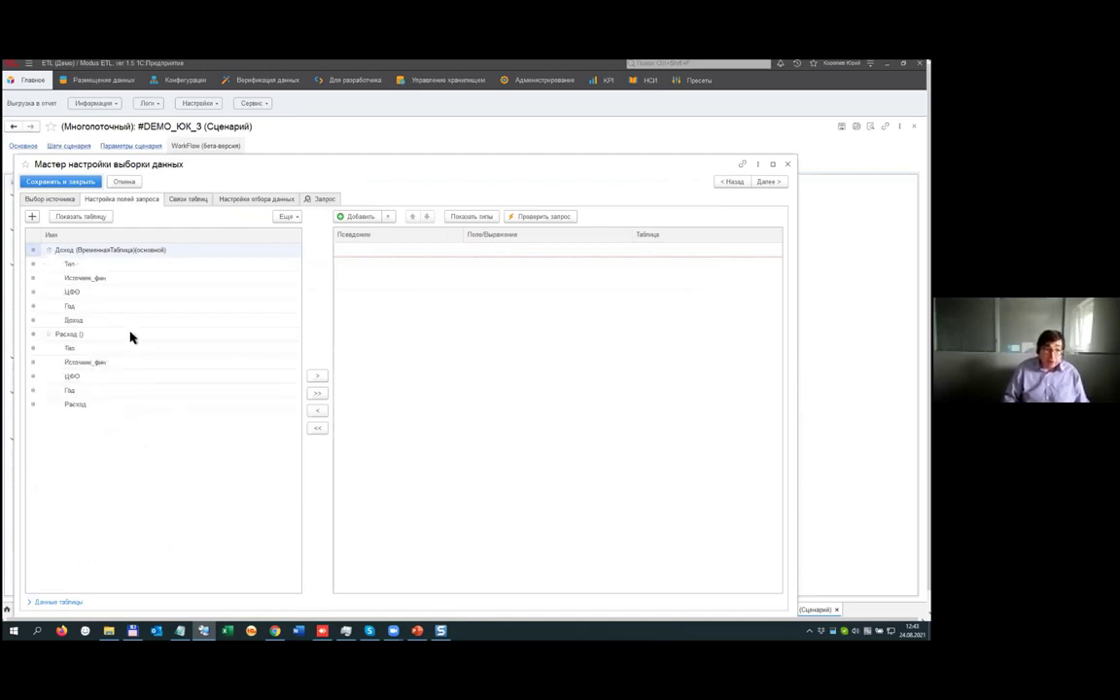
left_click(83, 269)
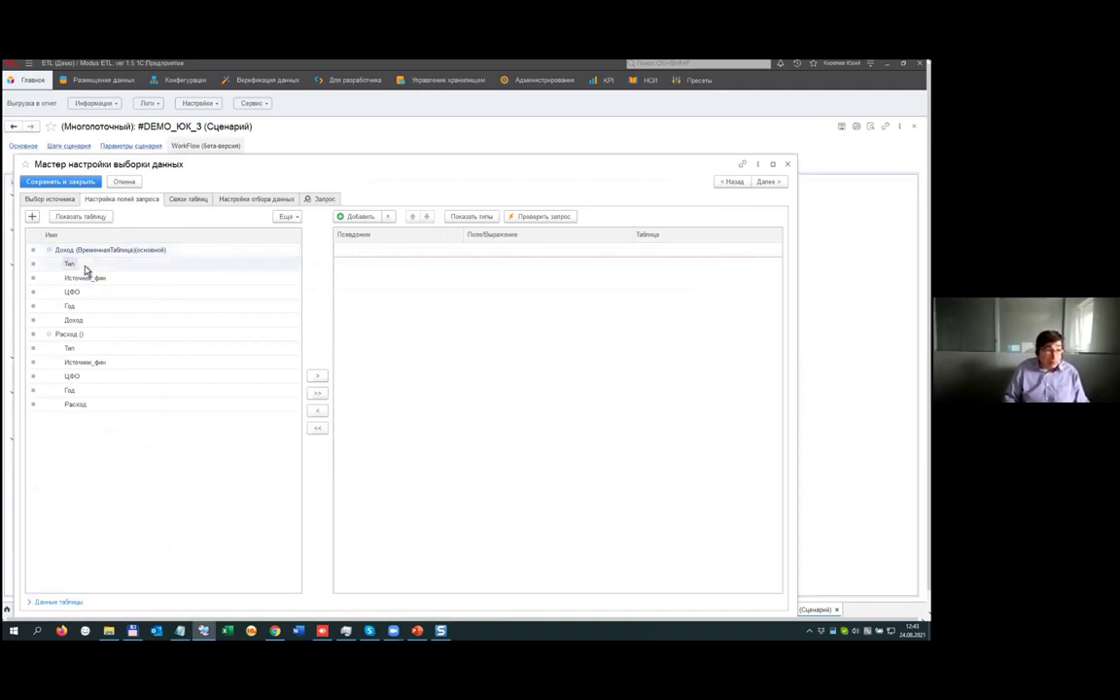
key("Down")
key("shift+Down")
key("shift+Down")
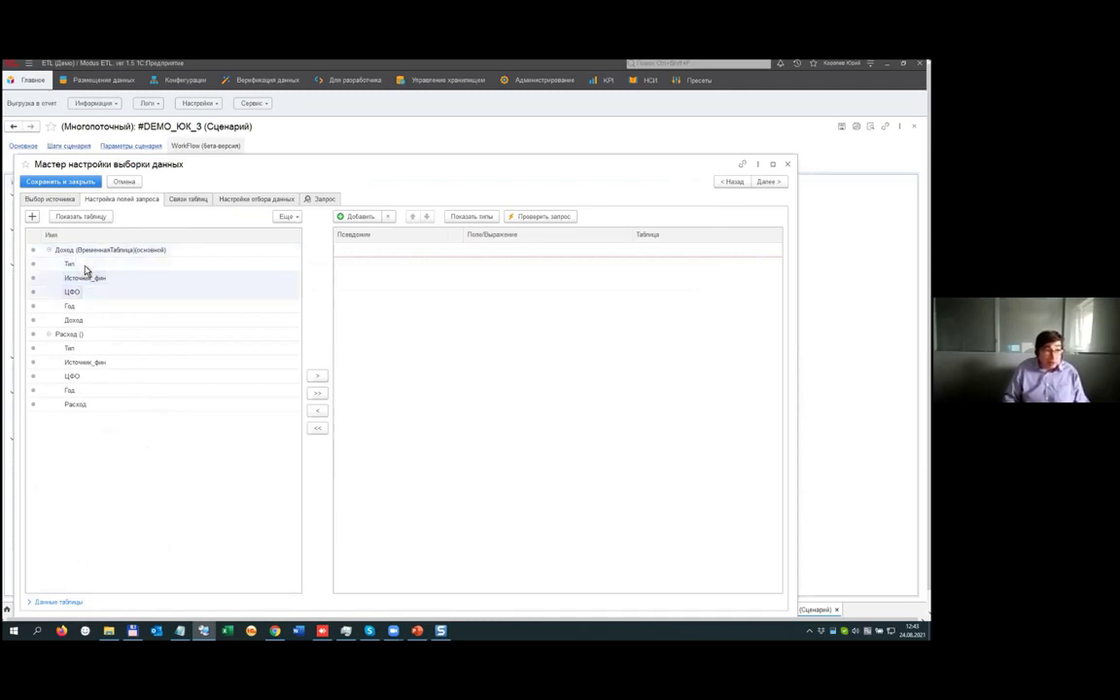
key("shift+Down")
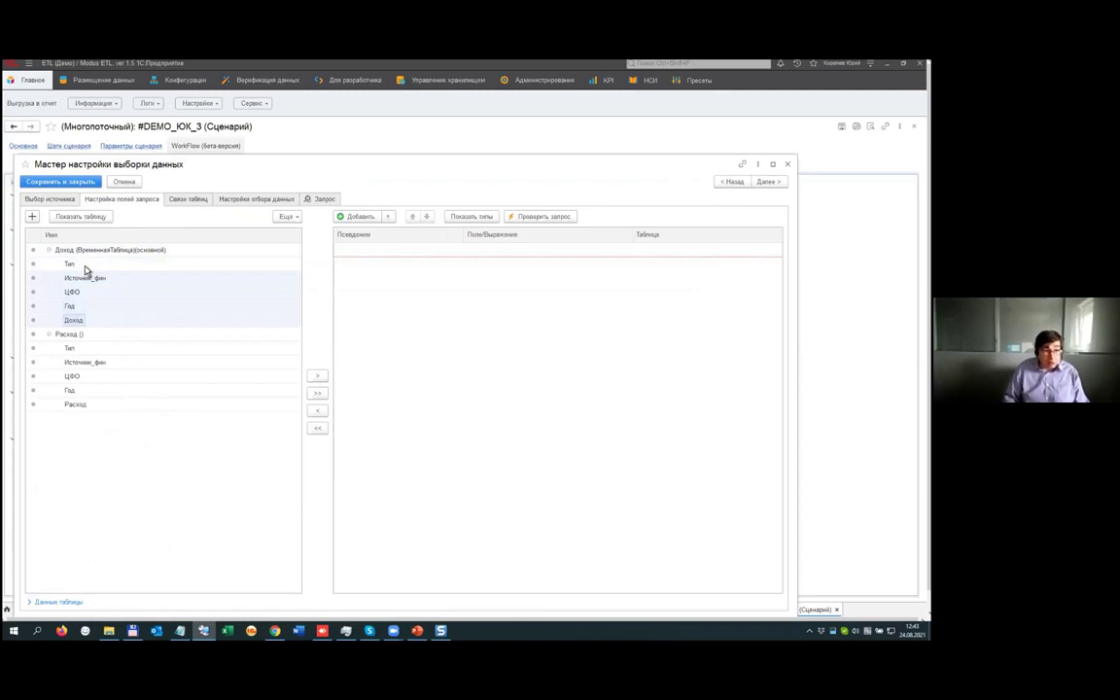
left_click(318, 380)
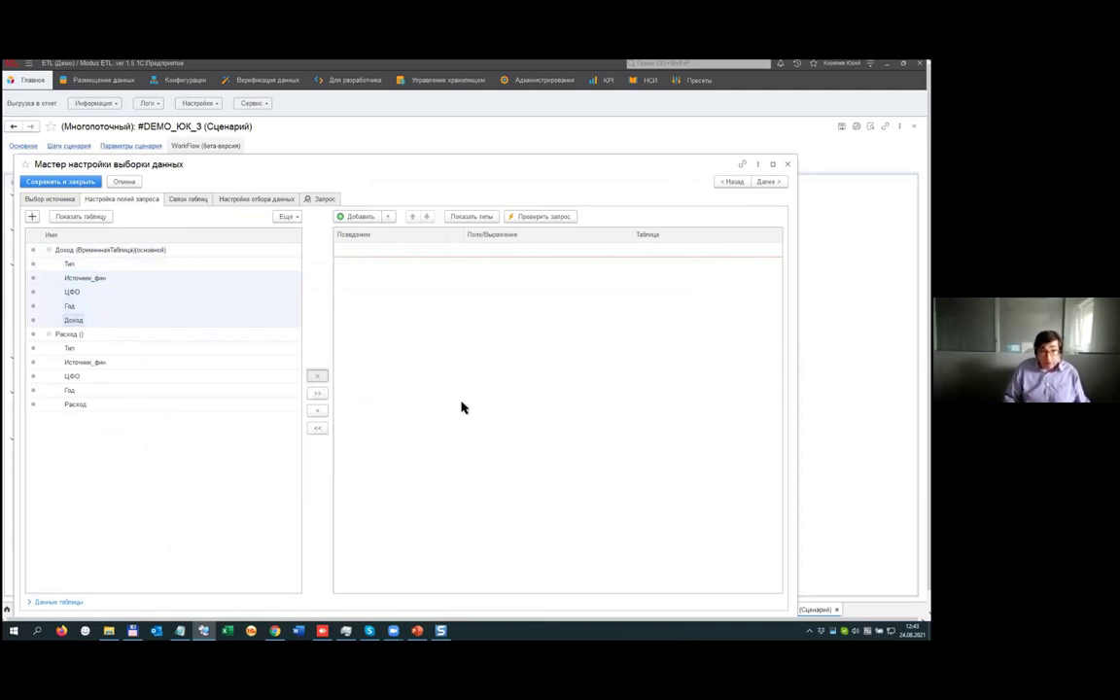
double_click(111, 278)
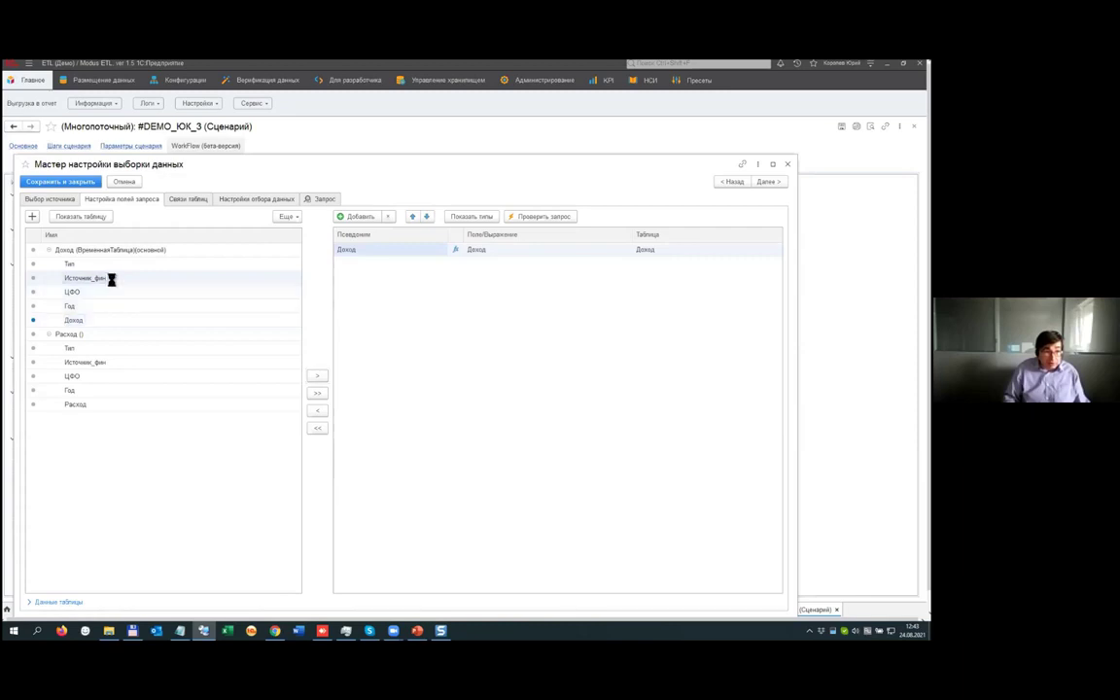
double_click(103, 292)
double_click(108, 306)
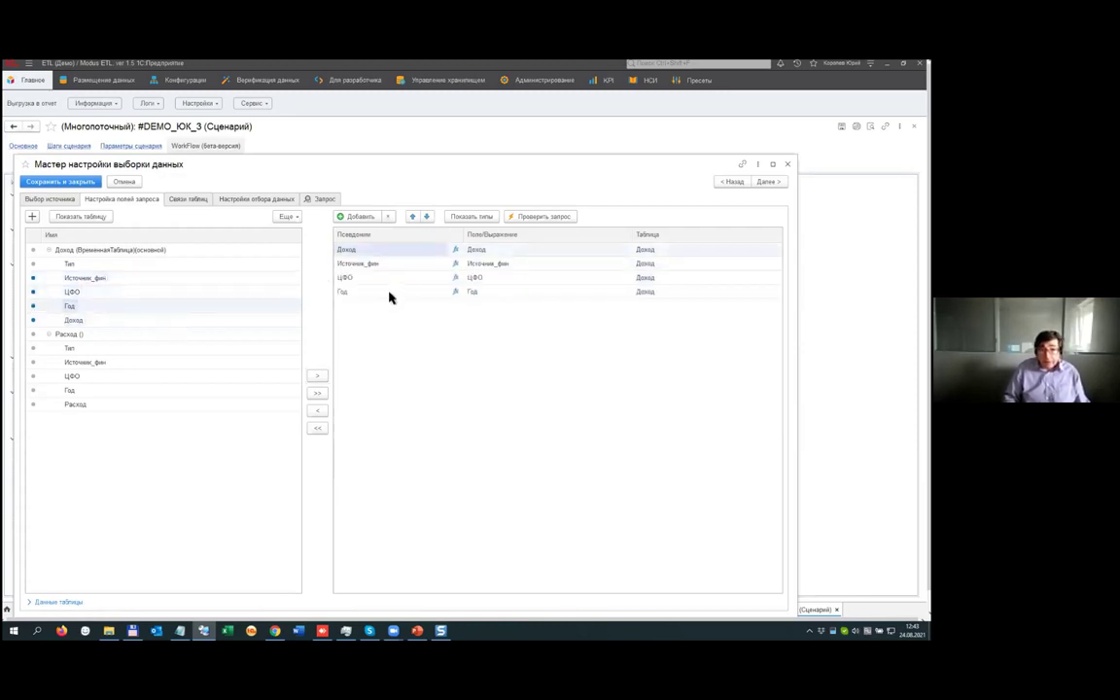
Move the Доход query field below Год and add the Расход field from the Расход table.
left_click(390, 294)
left_click(393, 252)
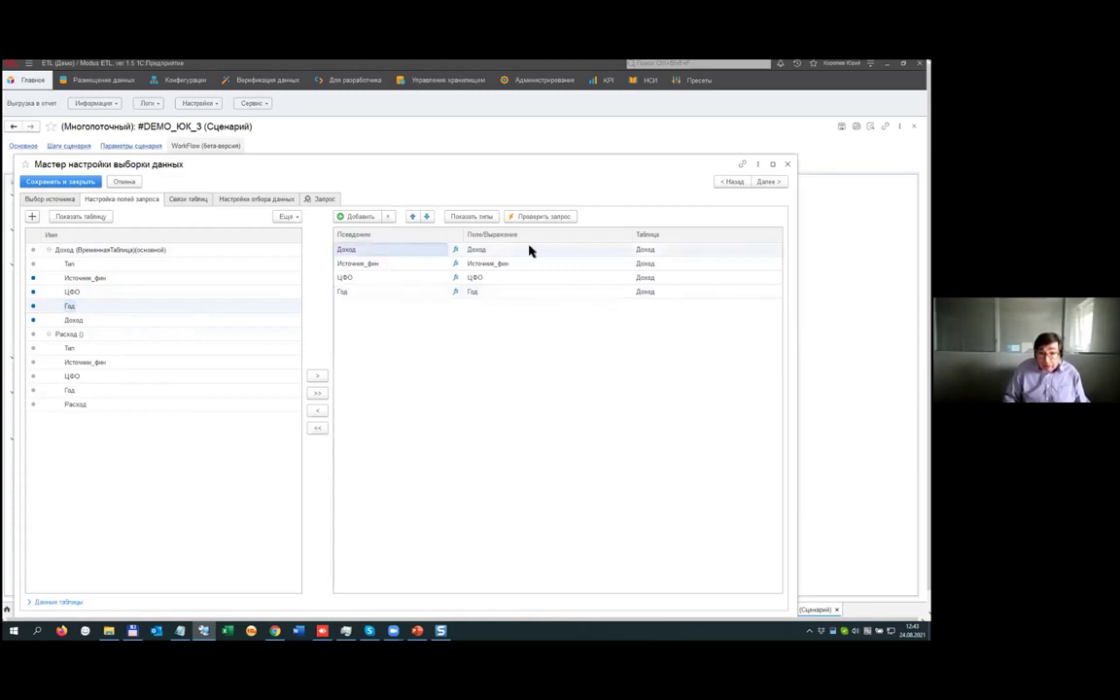
left_click(427, 217)
left_click(428, 218)
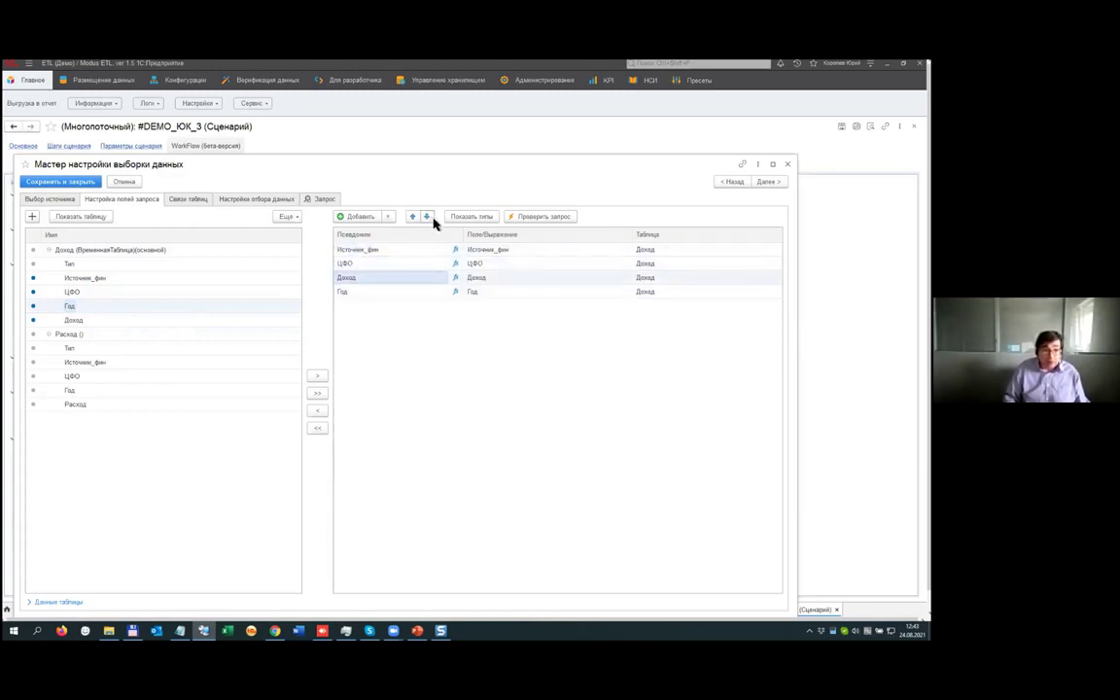
left_click(429, 218)
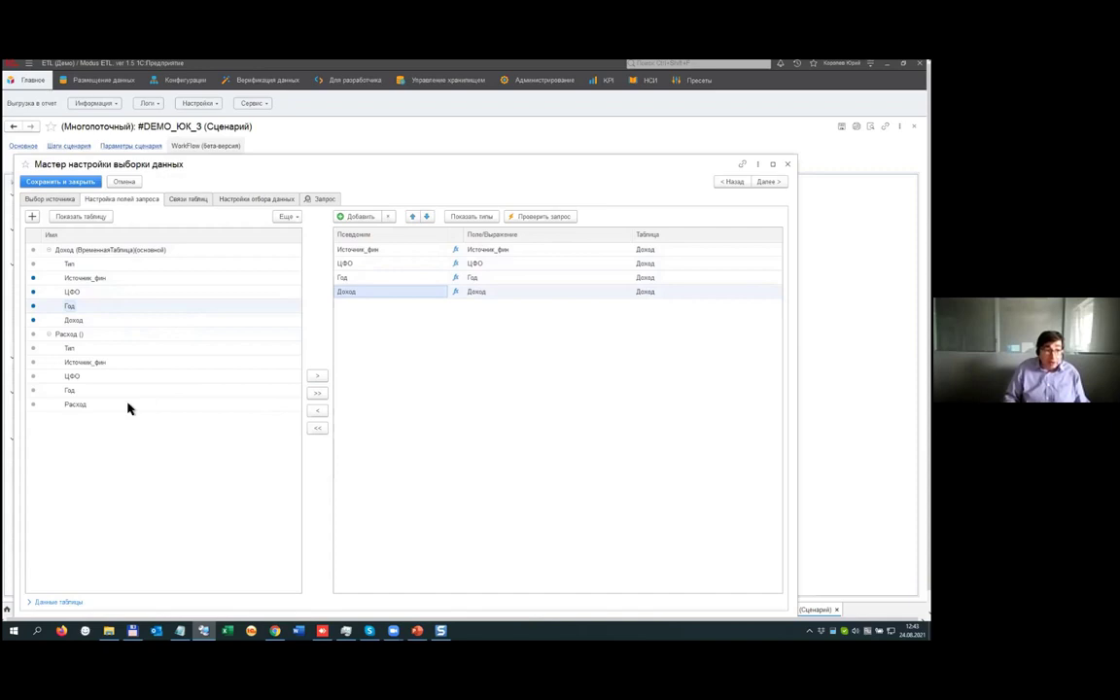
left_click(318, 379)
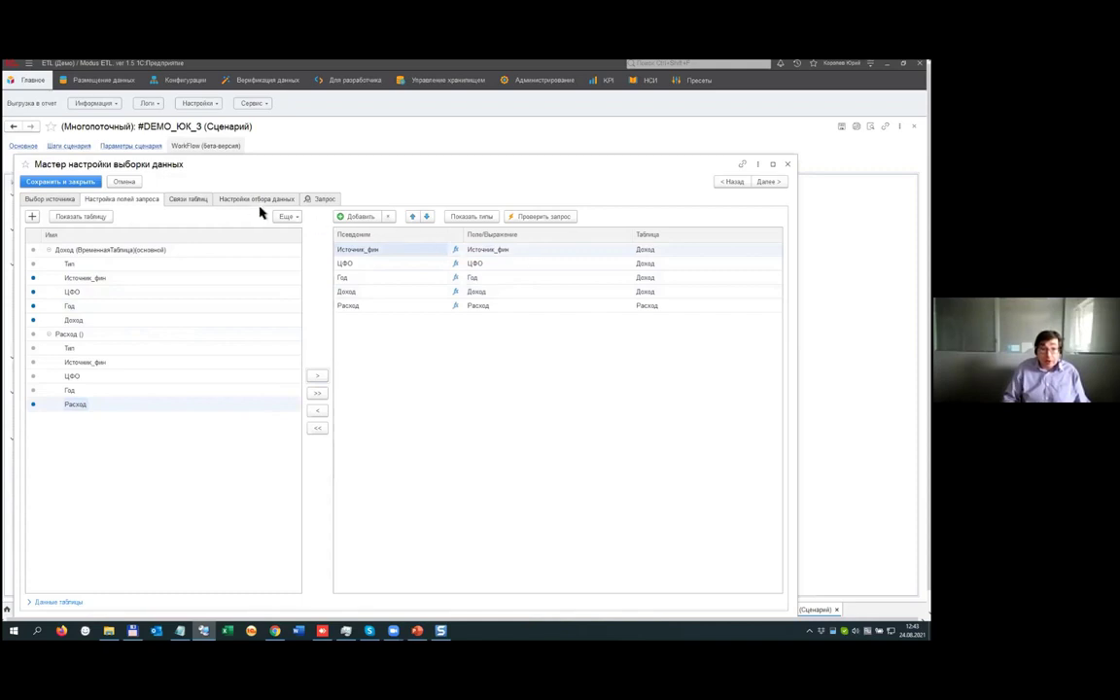
Link the Расход table with the main Доход table and open the link's join condition settings.
left_click(185, 200)
left_click(58, 263)
left_click_drag(51, 250, 100, 264)
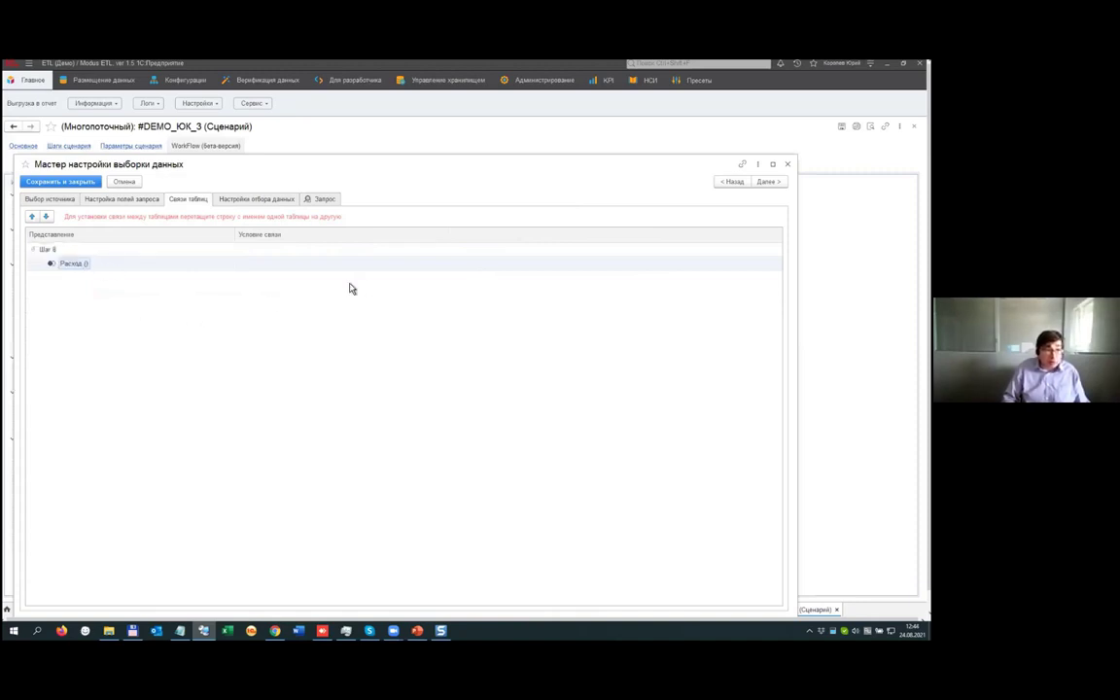
left_click(390, 263)
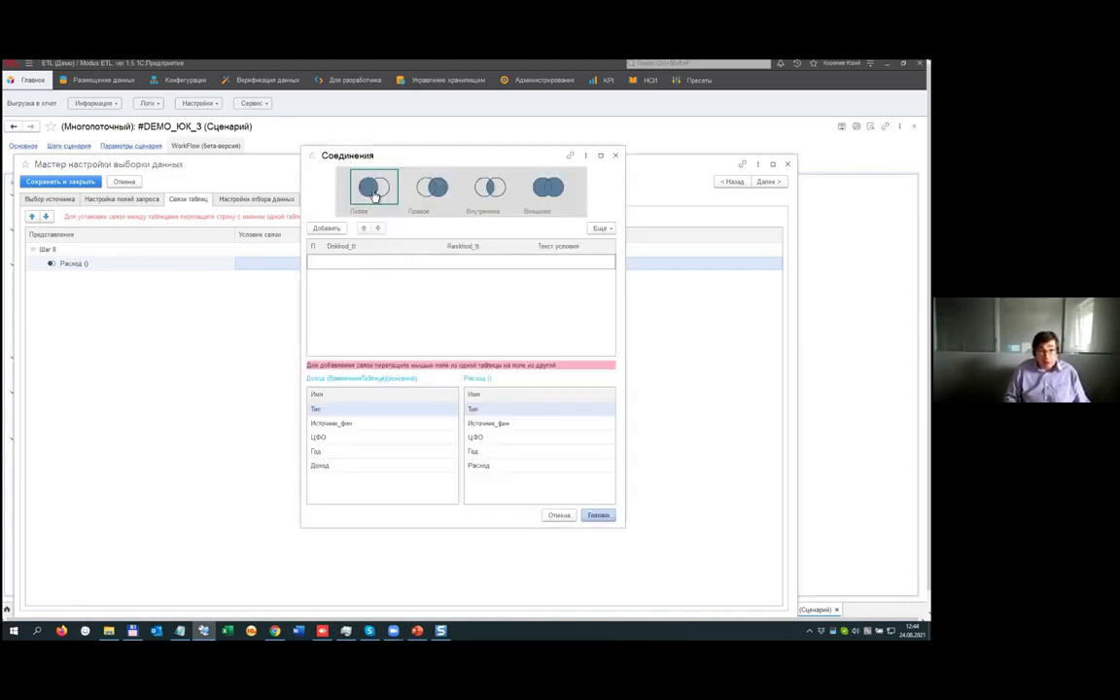
Define the left join's conditions by matching Источник_фин, ЦФО and Год between both tables, each as a text condition.
left_click_drag(373, 428, 507, 426)
left_click_drag(381, 438, 491, 449)
left_click_drag(328, 452, 490, 451)
left_click(316, 261)
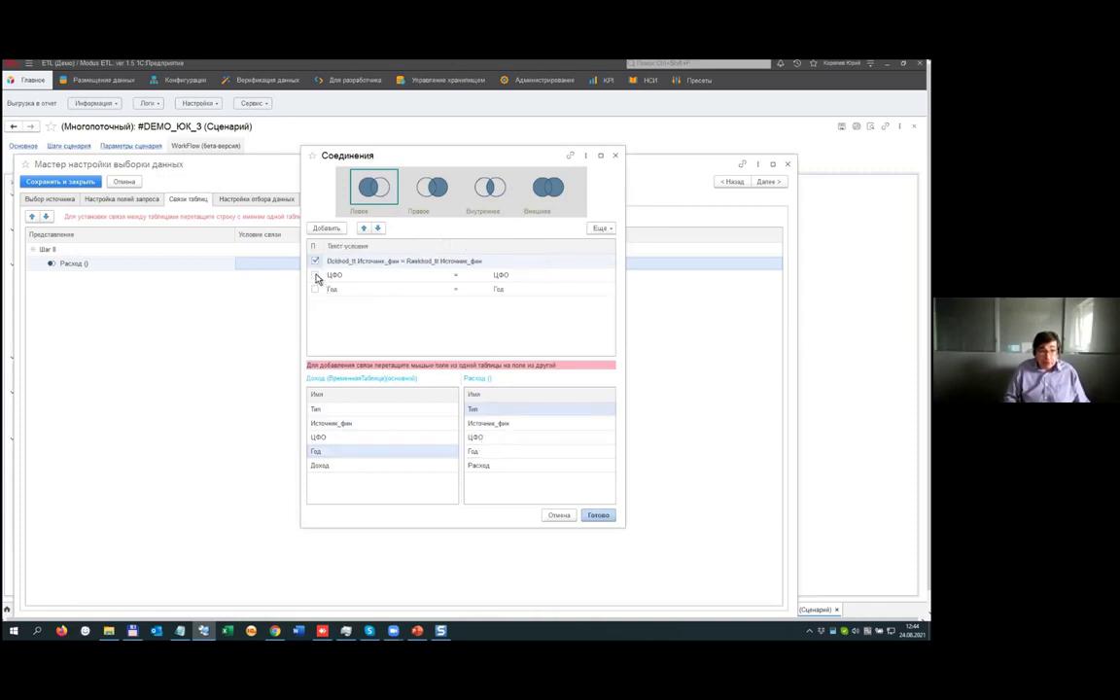
left_click(315, 275)
left_click(316, 290)
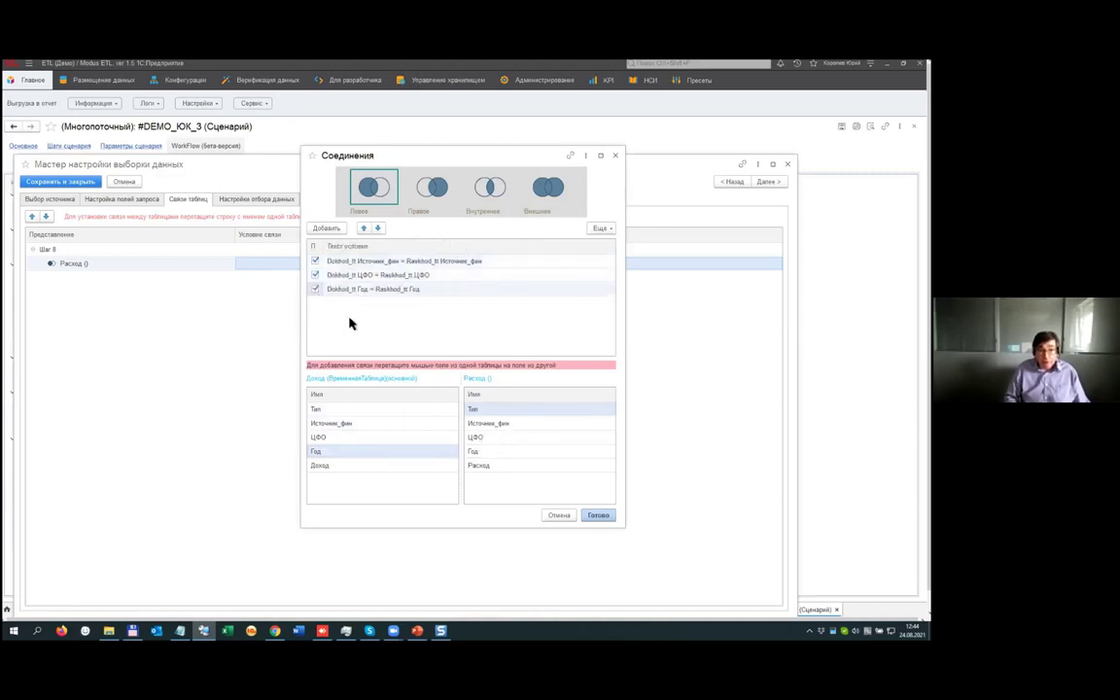
left_click(599, 515)
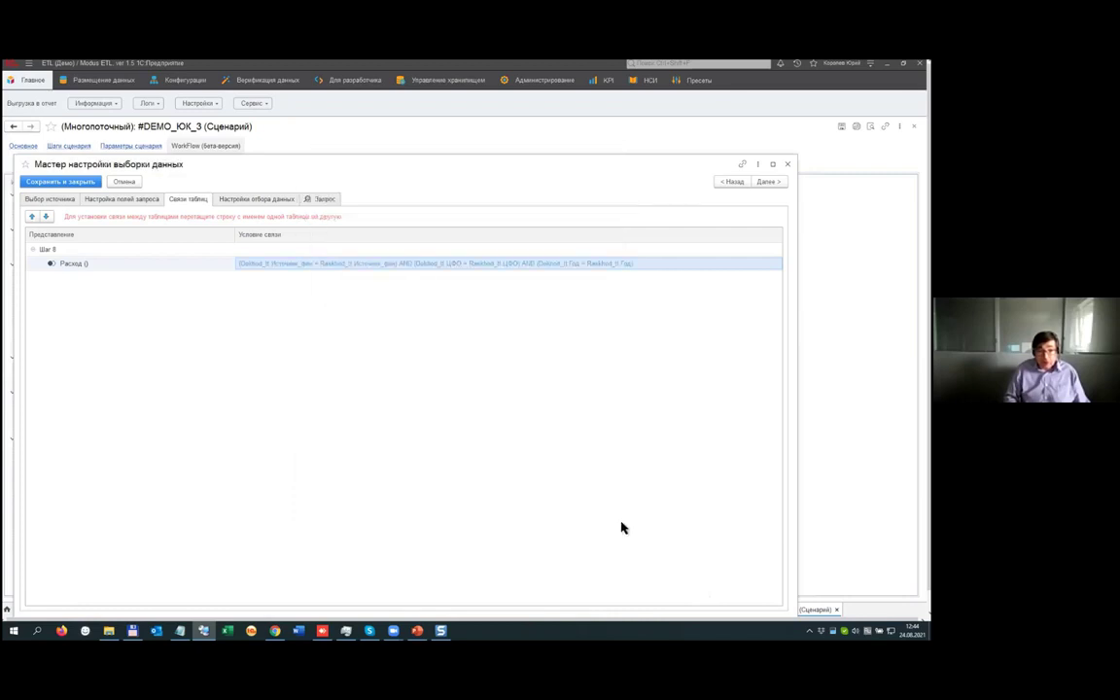
Change the Расход query field's expression to isnull(Расход,0).
left_click(136, 201)
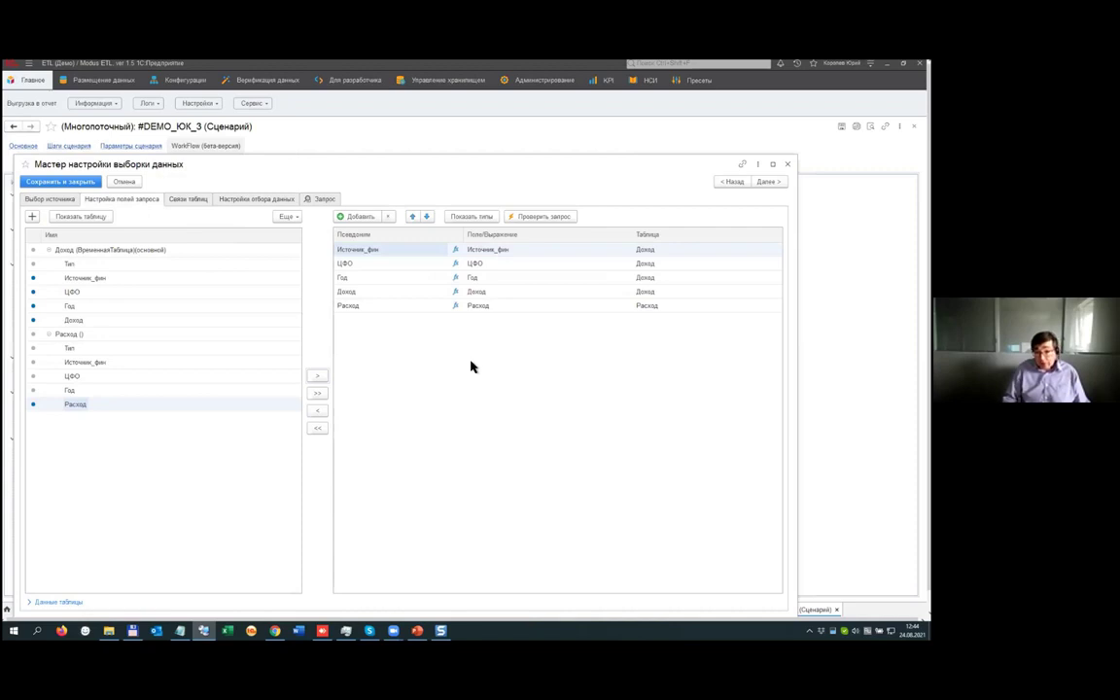
double_click(468, 307)
left_click(467, 310)
type("шы")
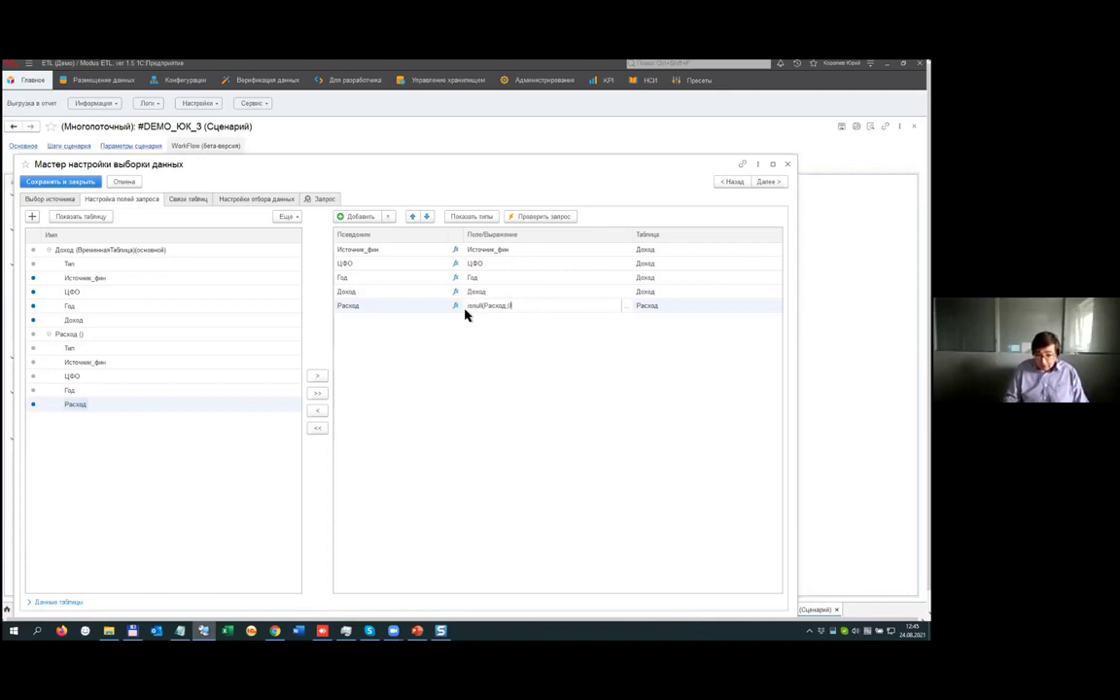
left_click(467, 373)
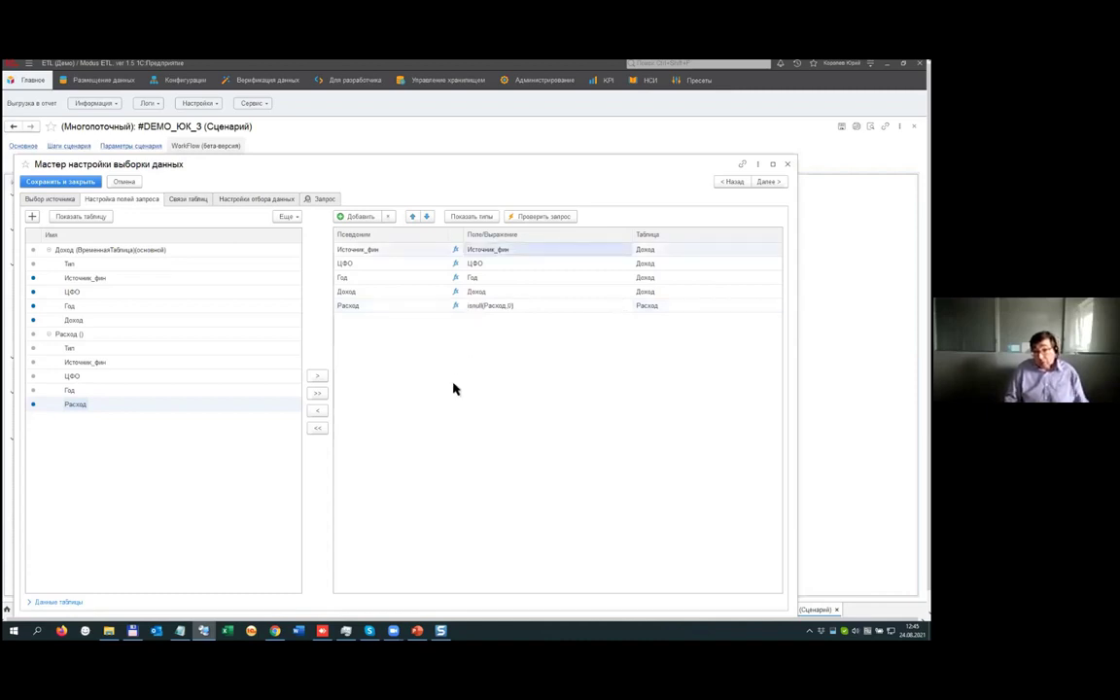
Add a calculated query field Прибыль with the expression Доход-isnull(Расход,0), reusing the copied Расход expression.
double_click(518, 306)
key("ctrl+c")
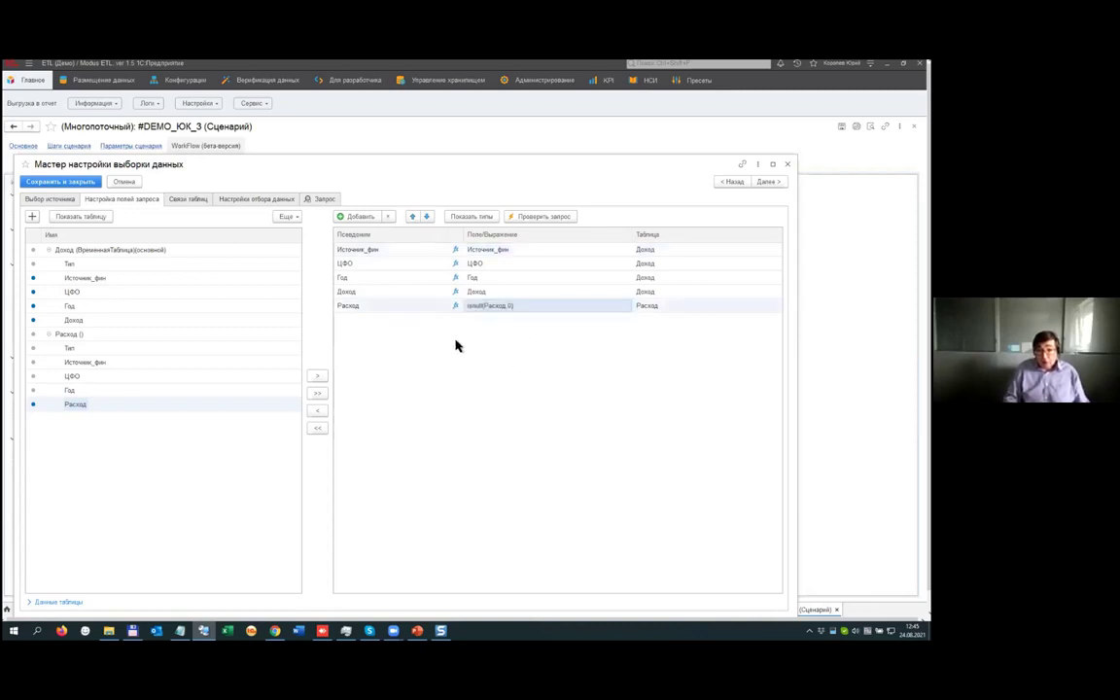
left_click(397, 308)
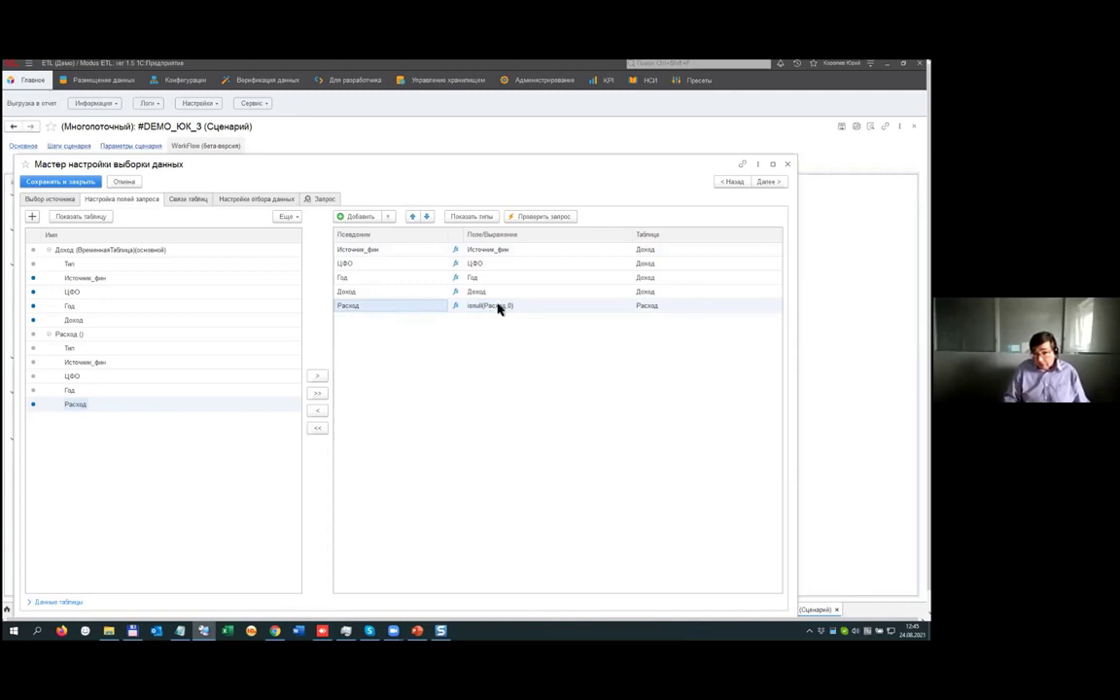
left_click(357, 216)
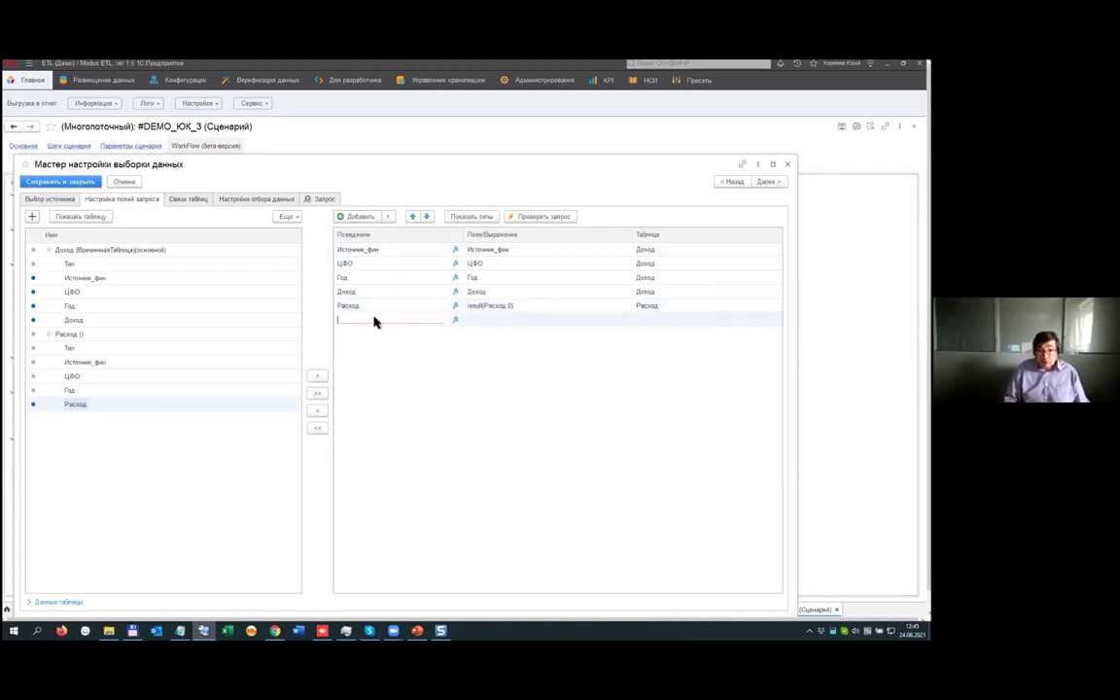
type("Ос")
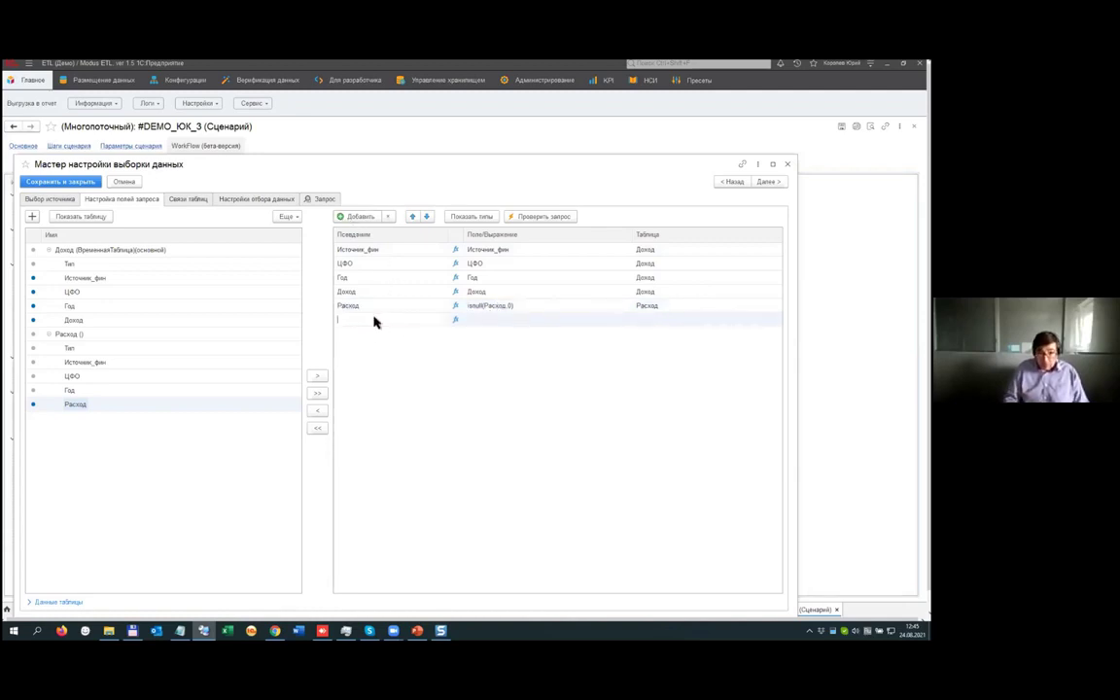
type("b,skm")
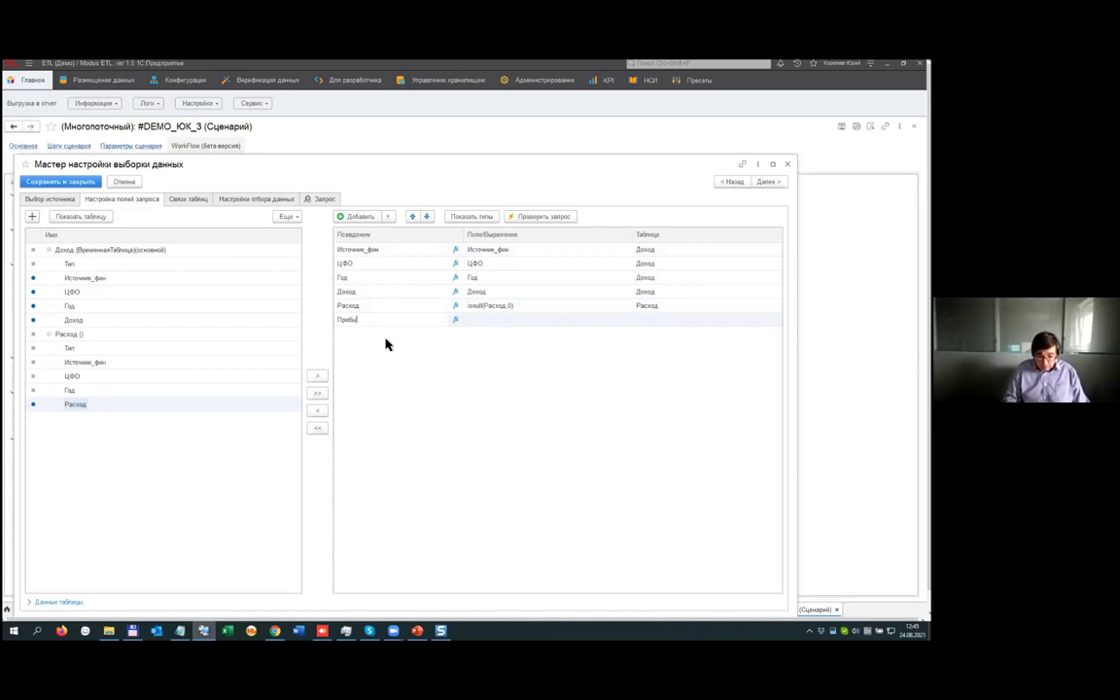
type("ь")
left_click(478, 327)
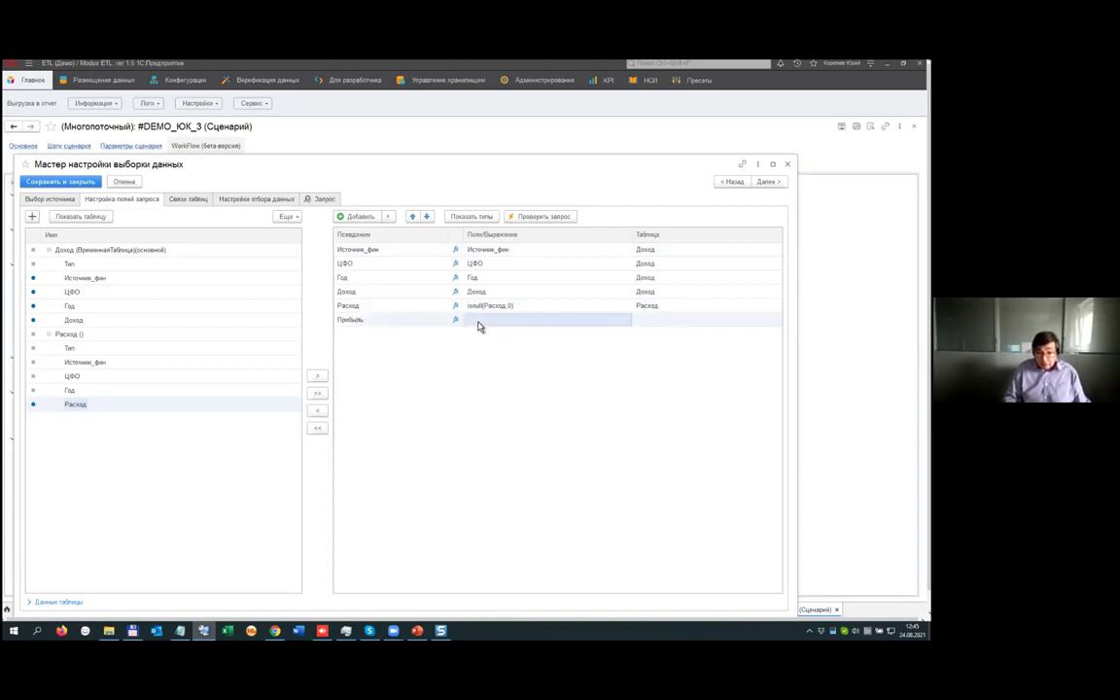
left_click(484, 320)
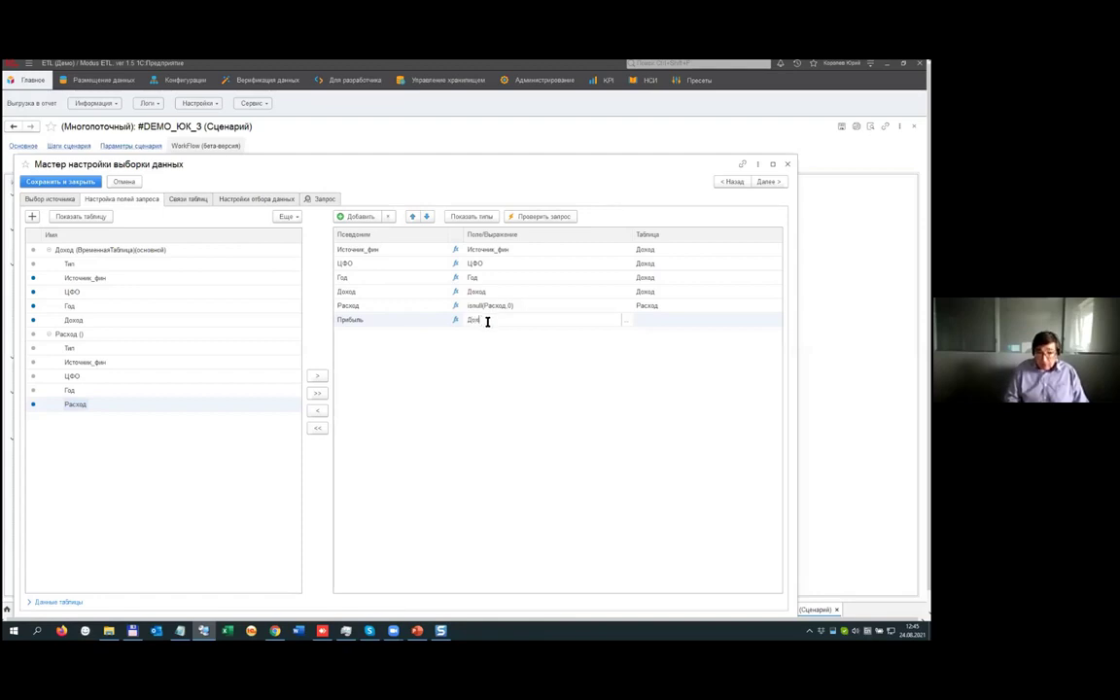
type("Доход-")
key("ctrl+v")
left_click(629, 399)
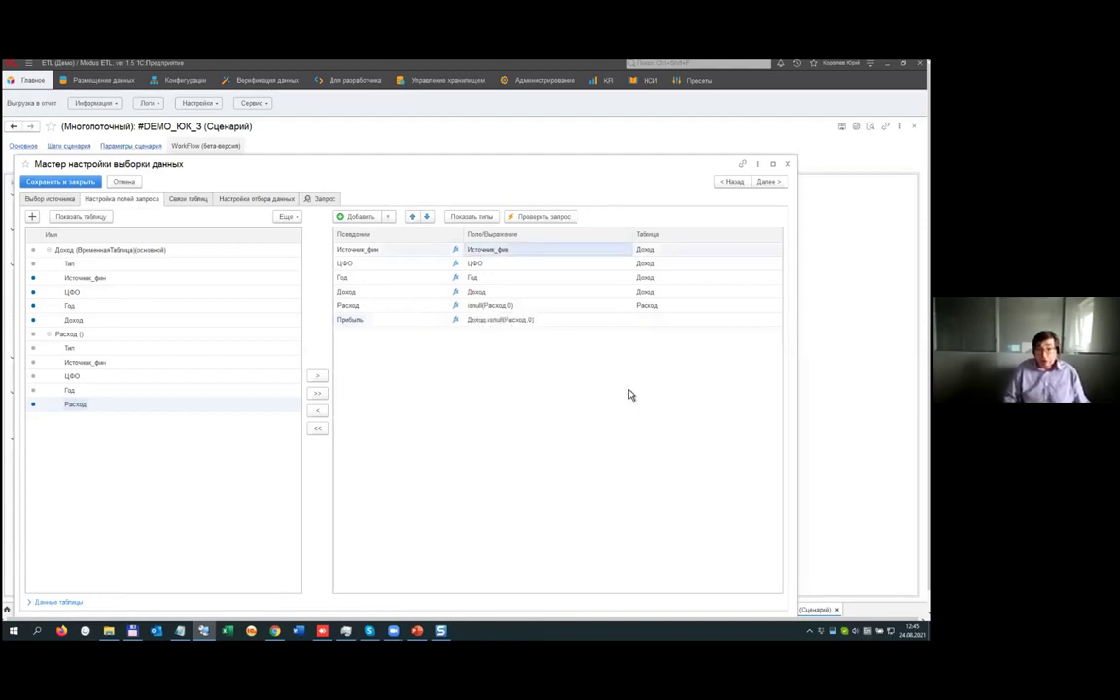
Show the field types and set the Прибыль field's type to Число(12,2).
left_click(472, 216)
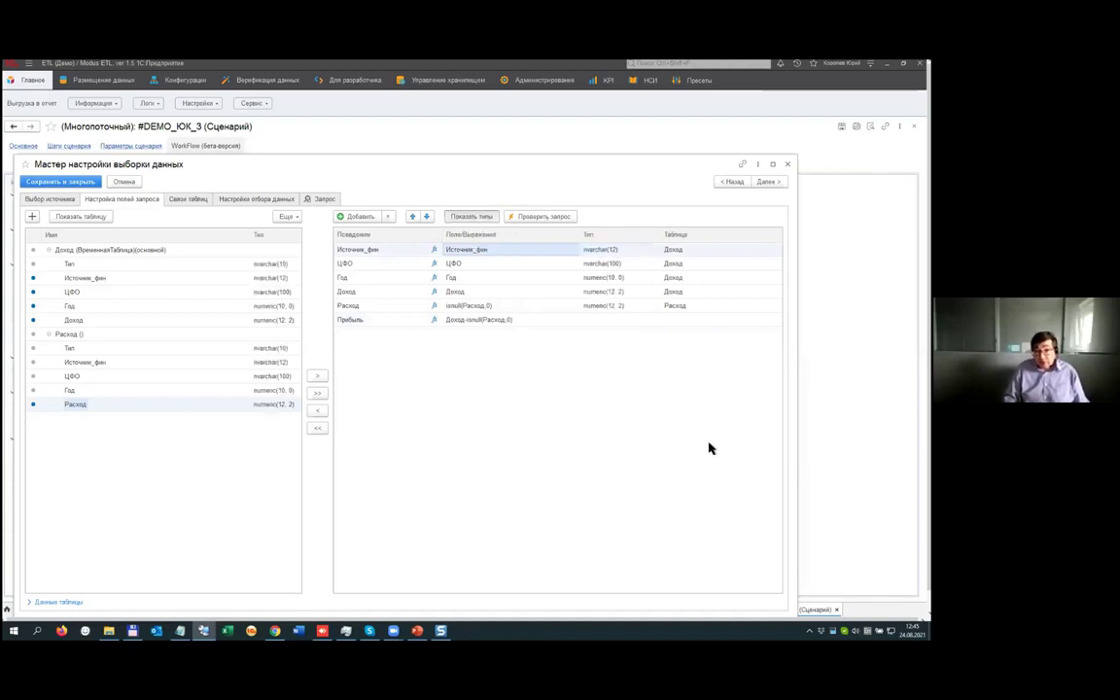
left_click(615, 320)
left_click(614, 320)
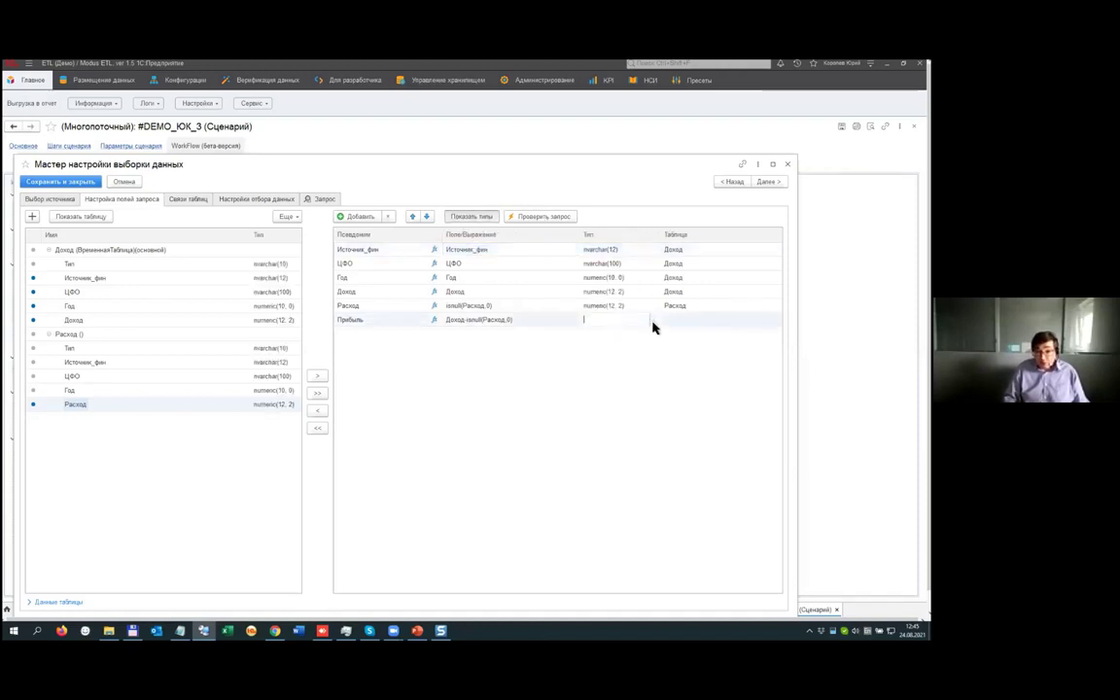
left_click(655, 321)
scroll(392, 420, "down", 3)
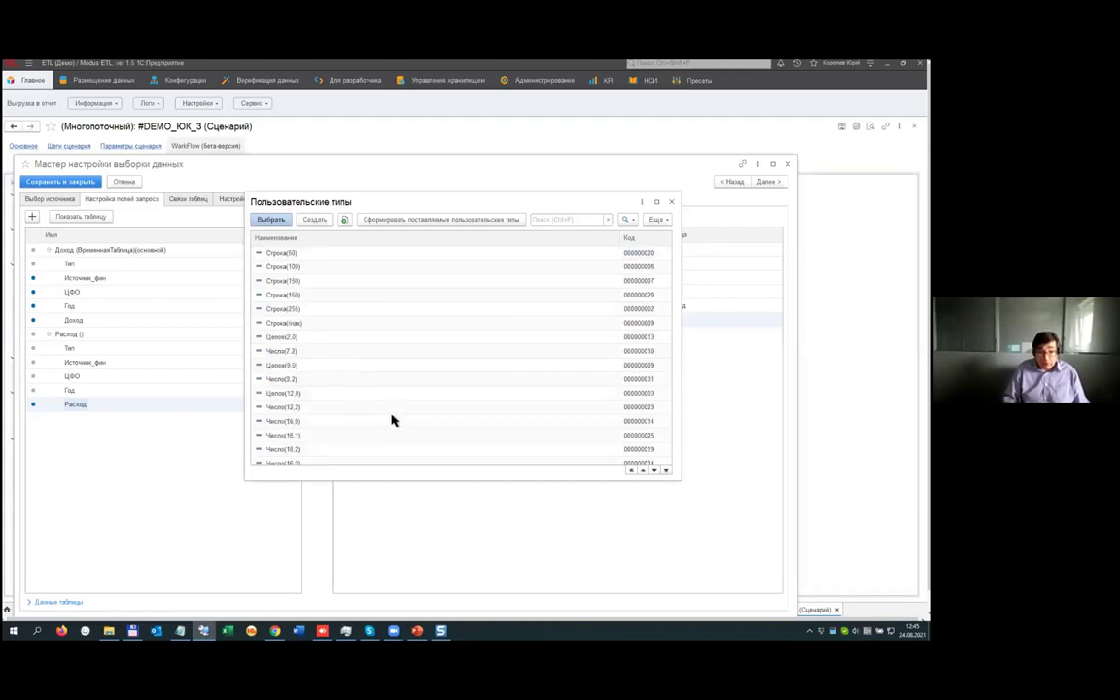
left_click(339, 408)
double_click(338, 408)
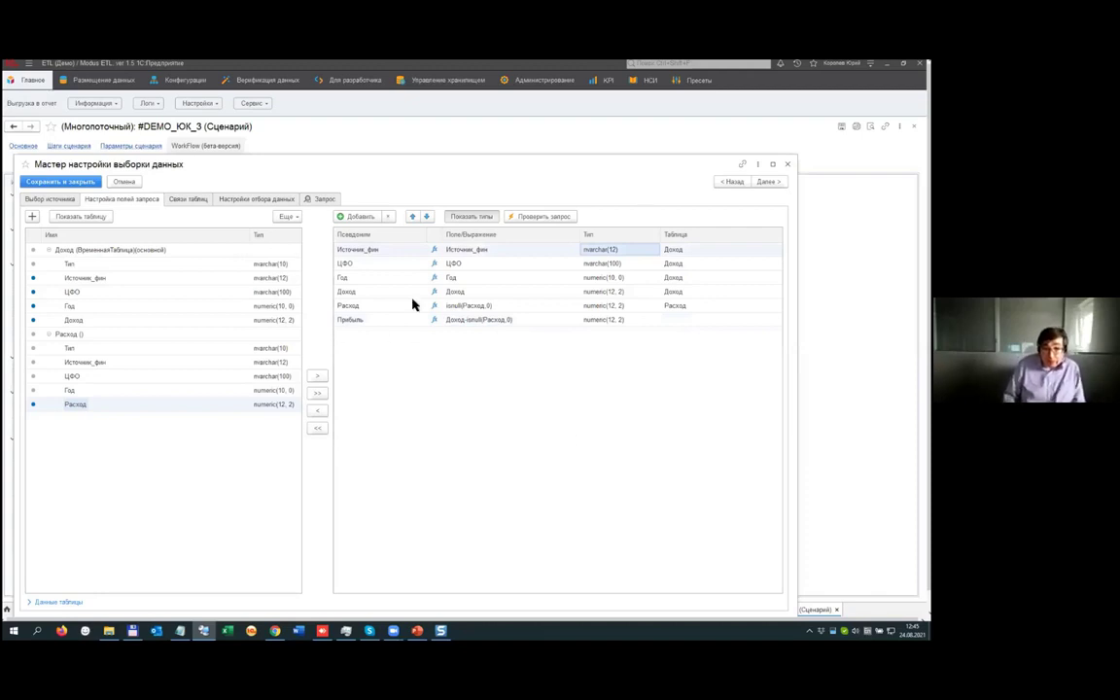
Check the generated SQL text of the join query, and save and close the Прибыль step's selection settings.
left_click(324, 199)
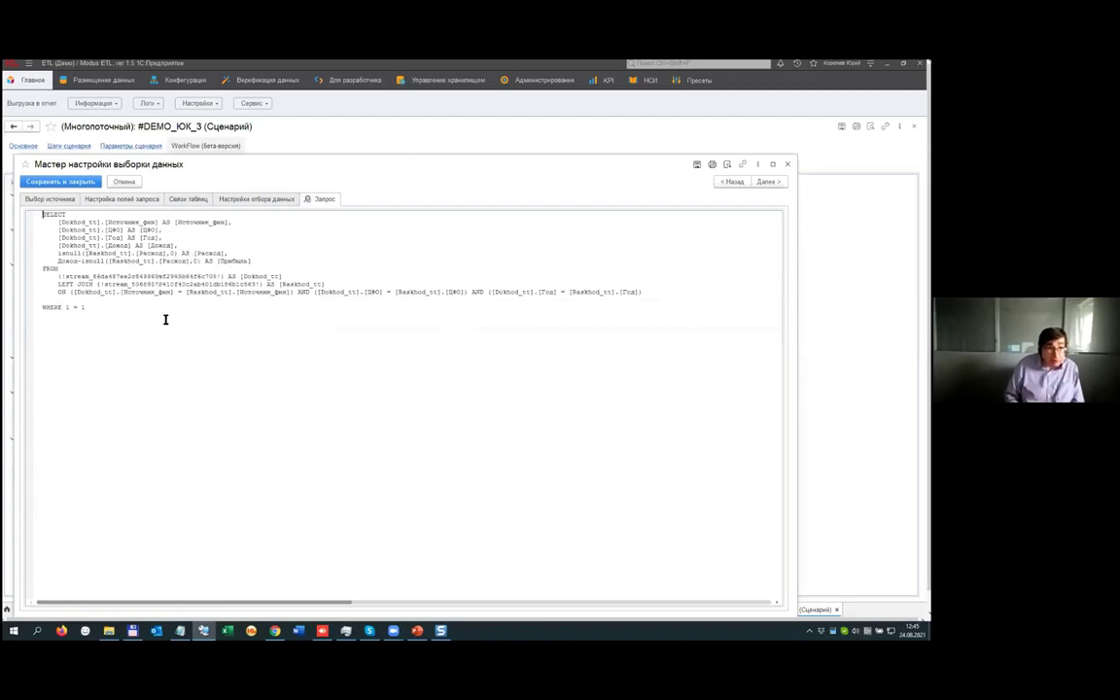
left_click(122, 198)
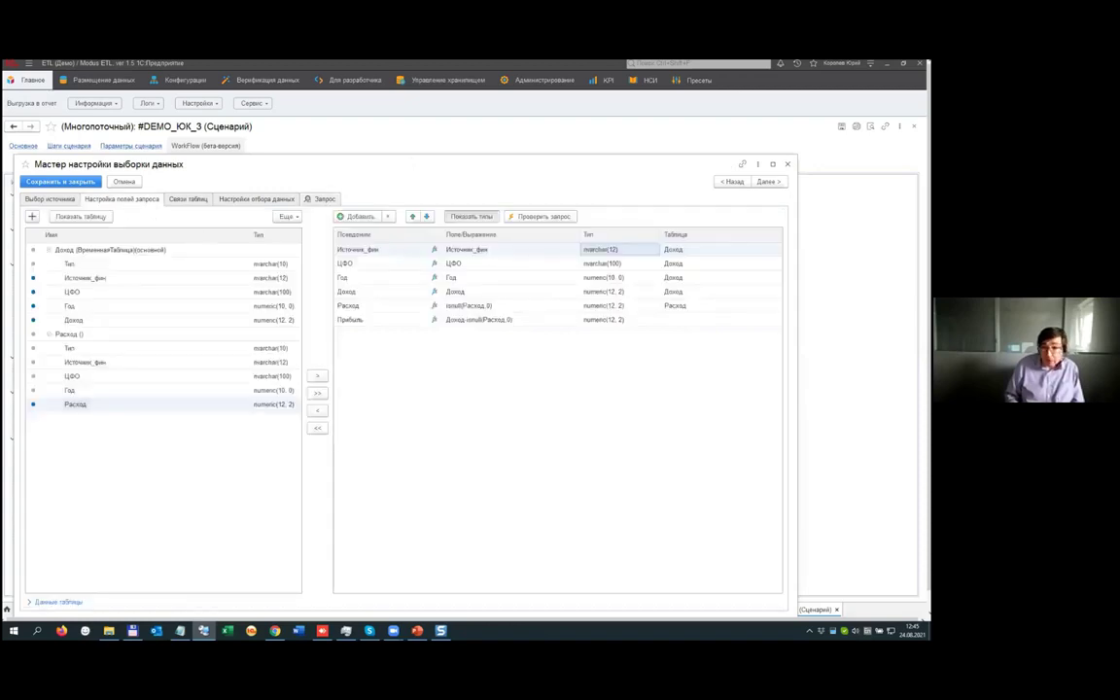
left_click(78, 182)
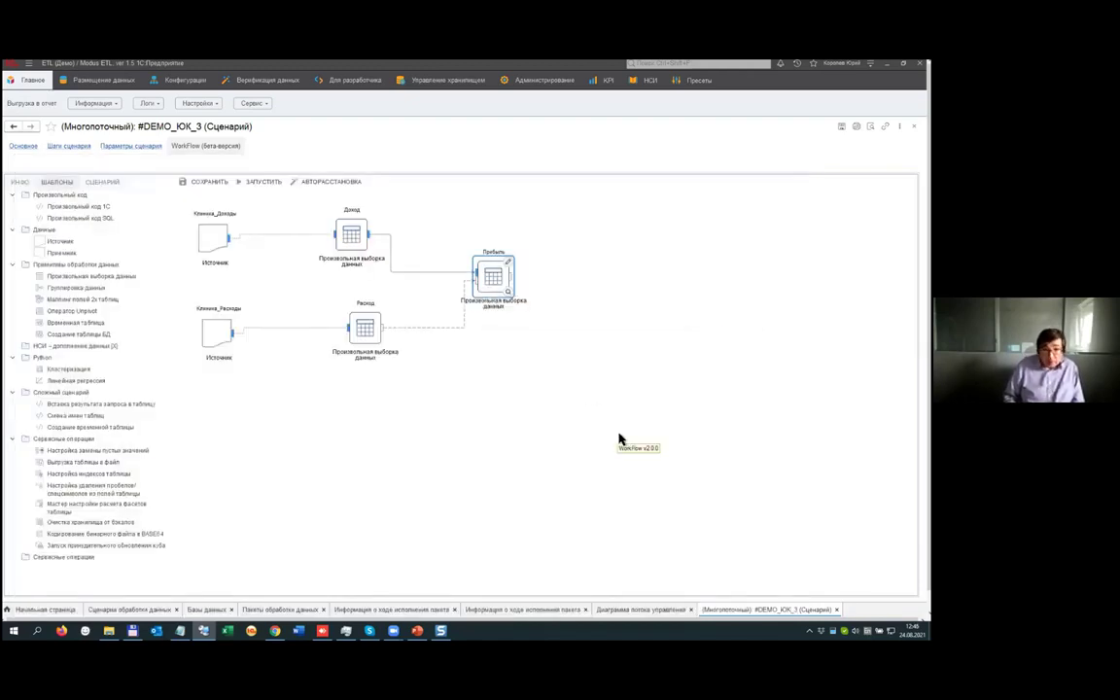
Add two Группировка данных steps to the workflow and connect the Прибыль step's output to each of them.
left_click_drag(82, 290, 628, 238)
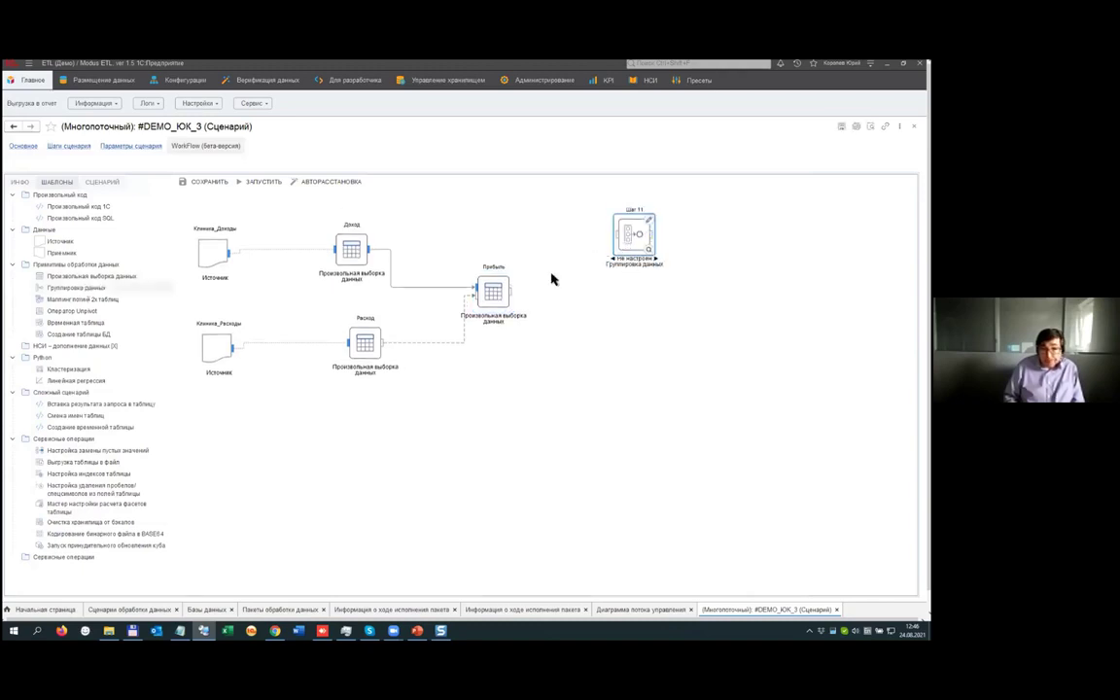
left_click_drag(509, 291, 622, 243)
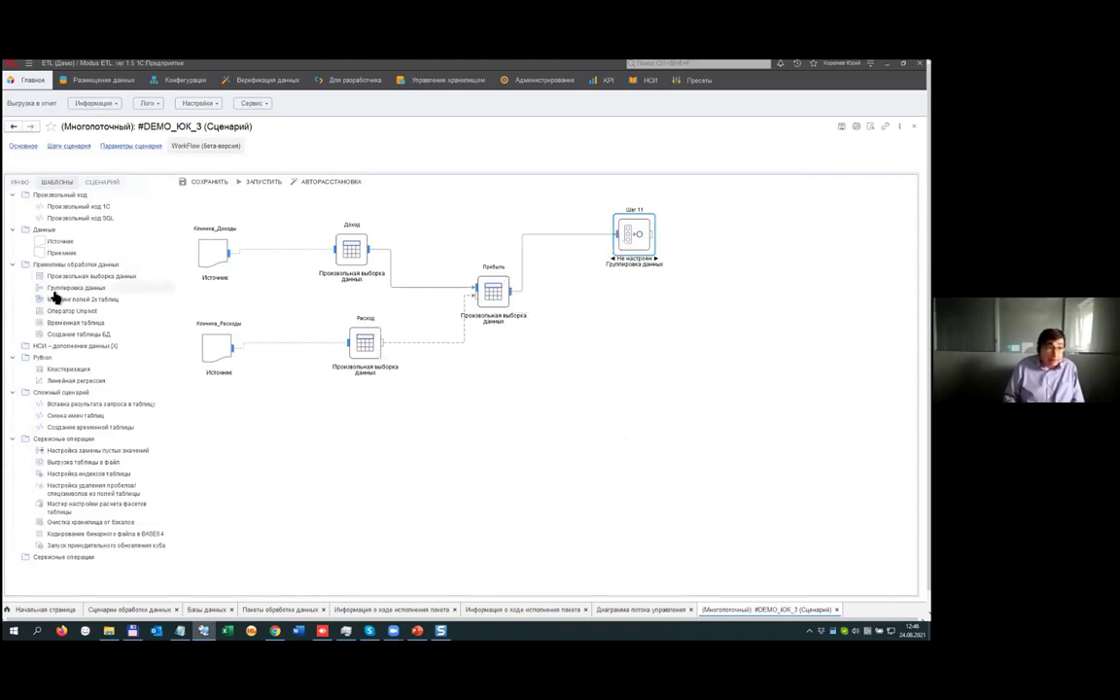
left_click_drag(116, 294, 612, 361)
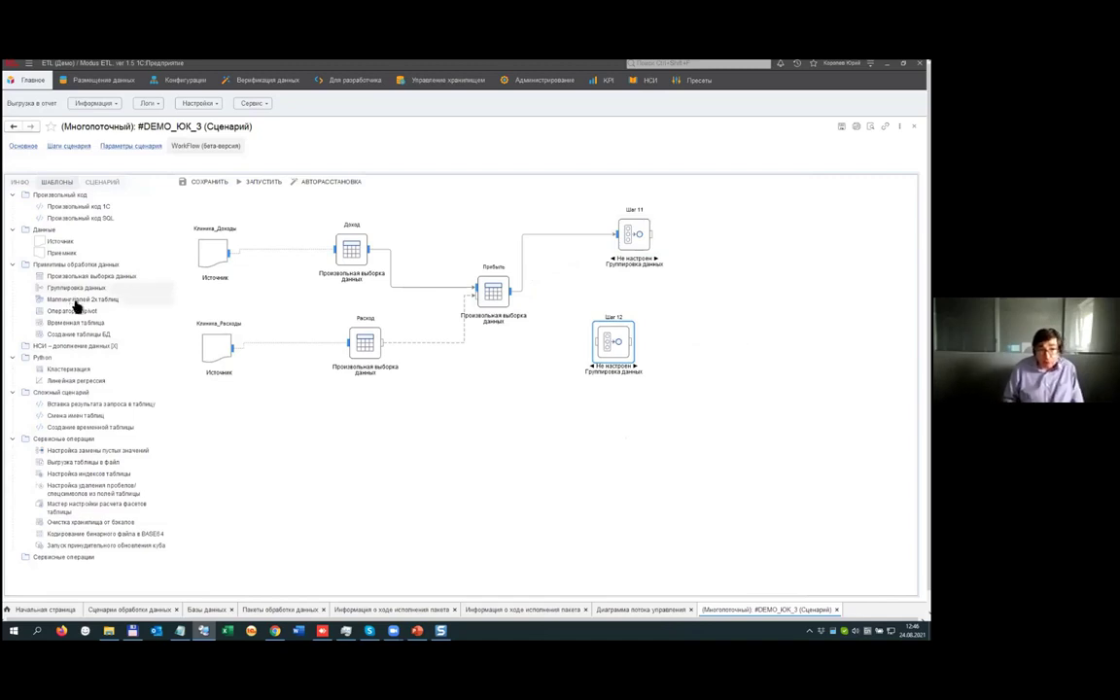
left_click_drag(600, 348, 491, 290)
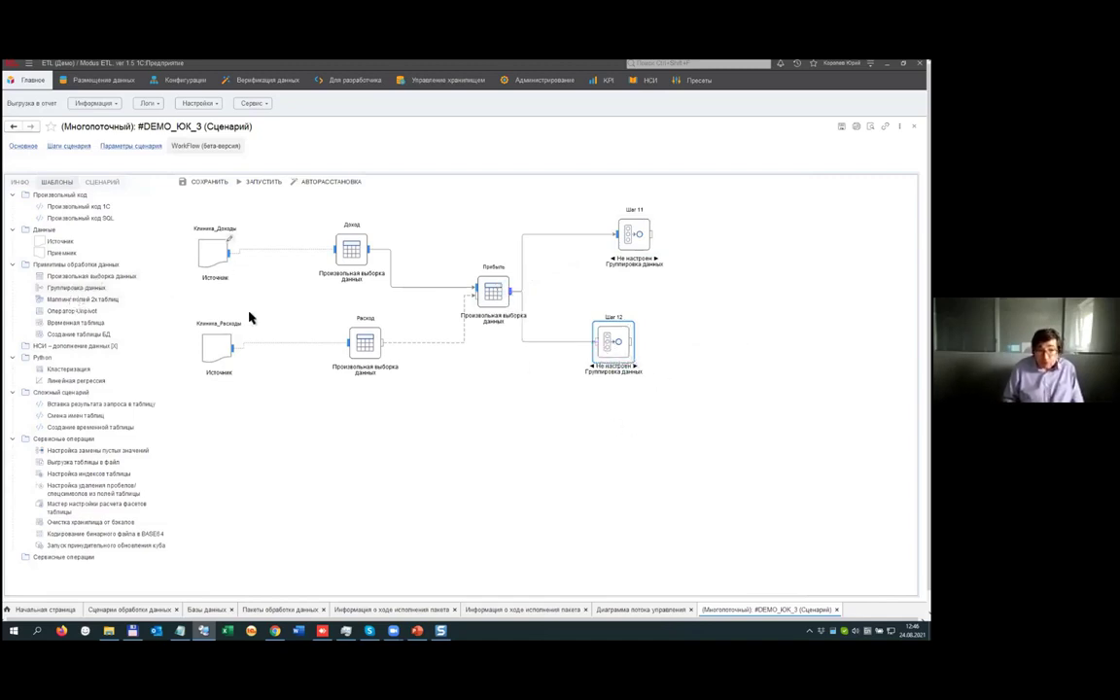
Move the two grouping steps closer to Прибыль and rename the upper one ЦФО and the lower one Год.
left_click_drag(633, 226, 596, 234)
left_click_drag(600, 339, 591, 344)
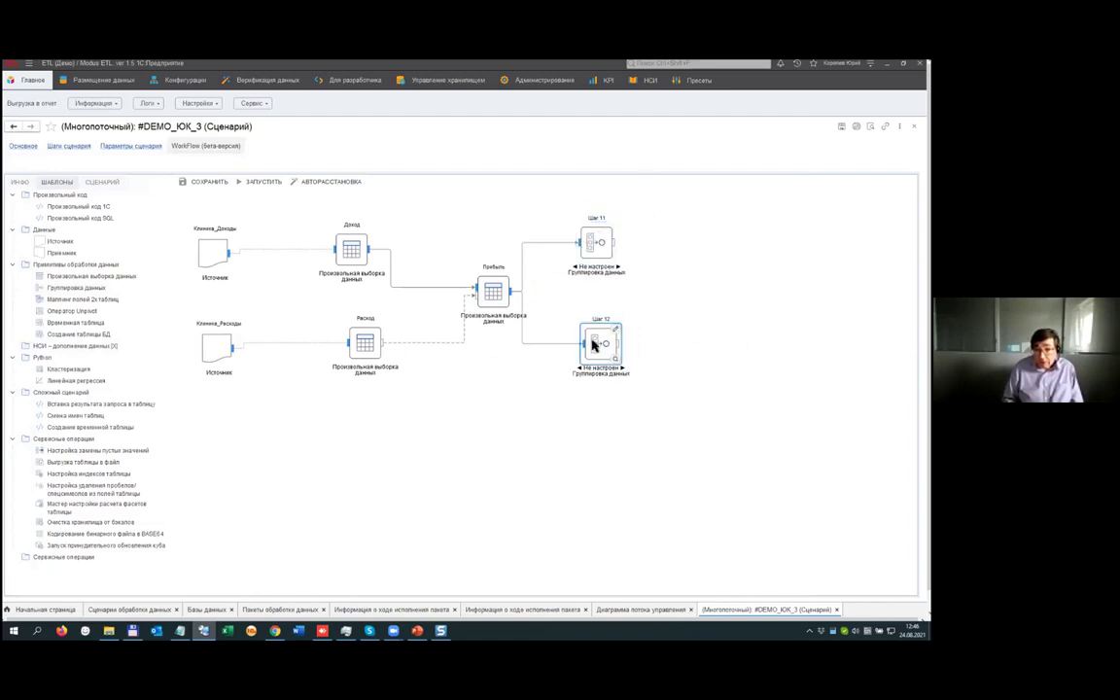
left_click(597, 219)
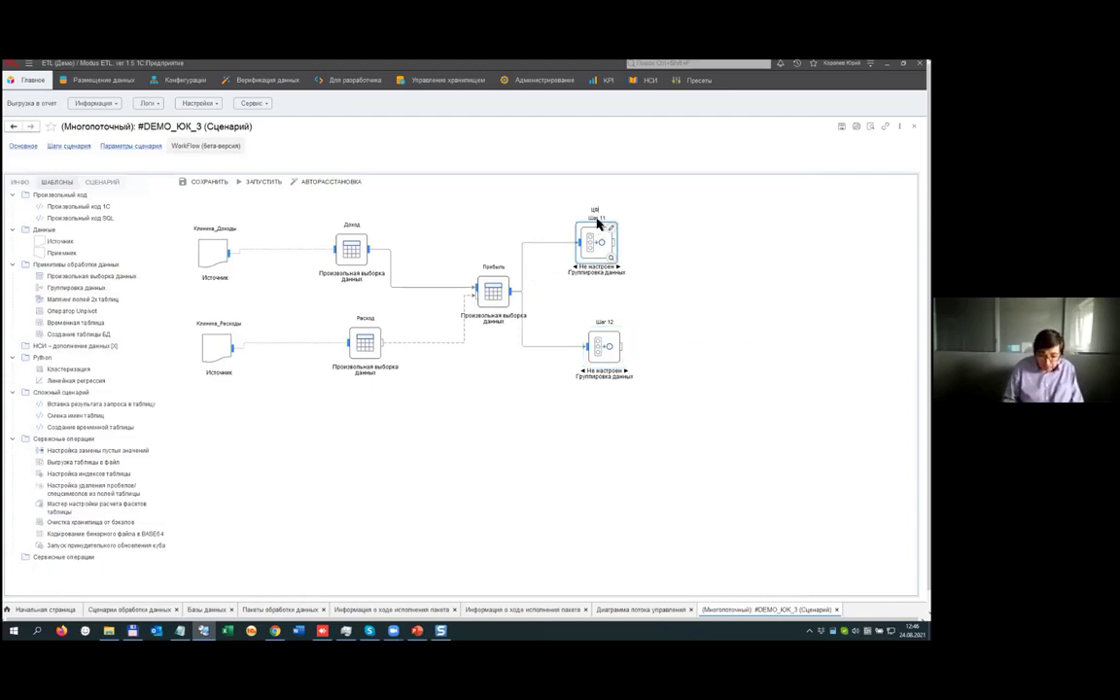
left_click(609, 323)
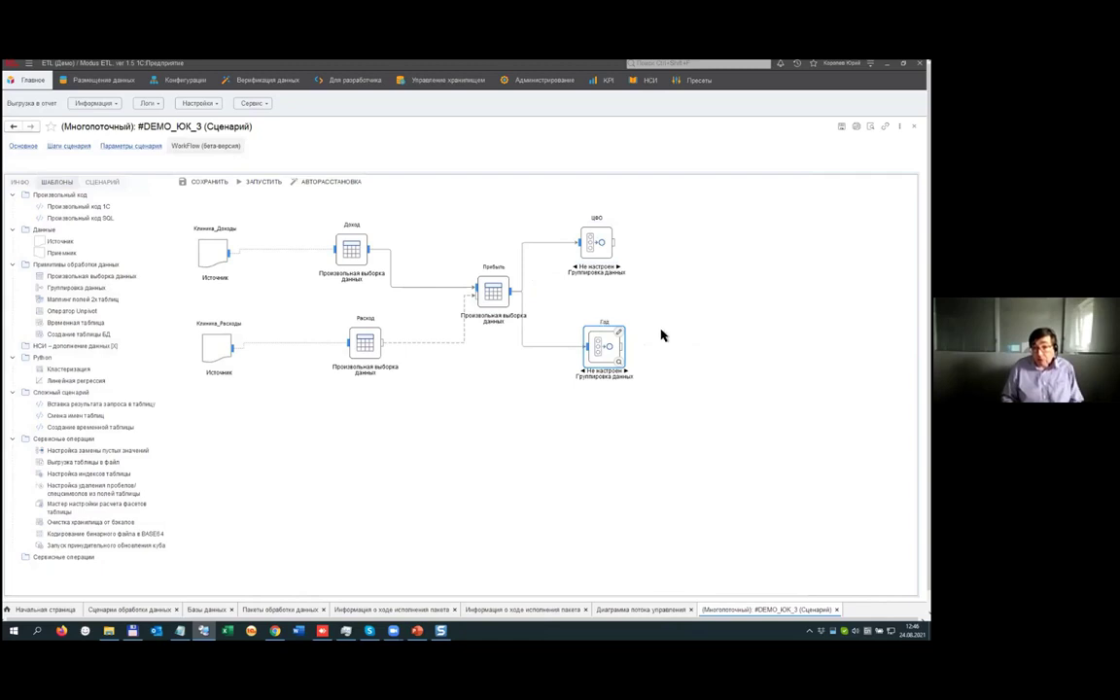
Add two Приемник steps and connect the ЦФО grouping to the upper one and the Год grouping to the lower one.
left_click_drag(66, 252, 693, 243)
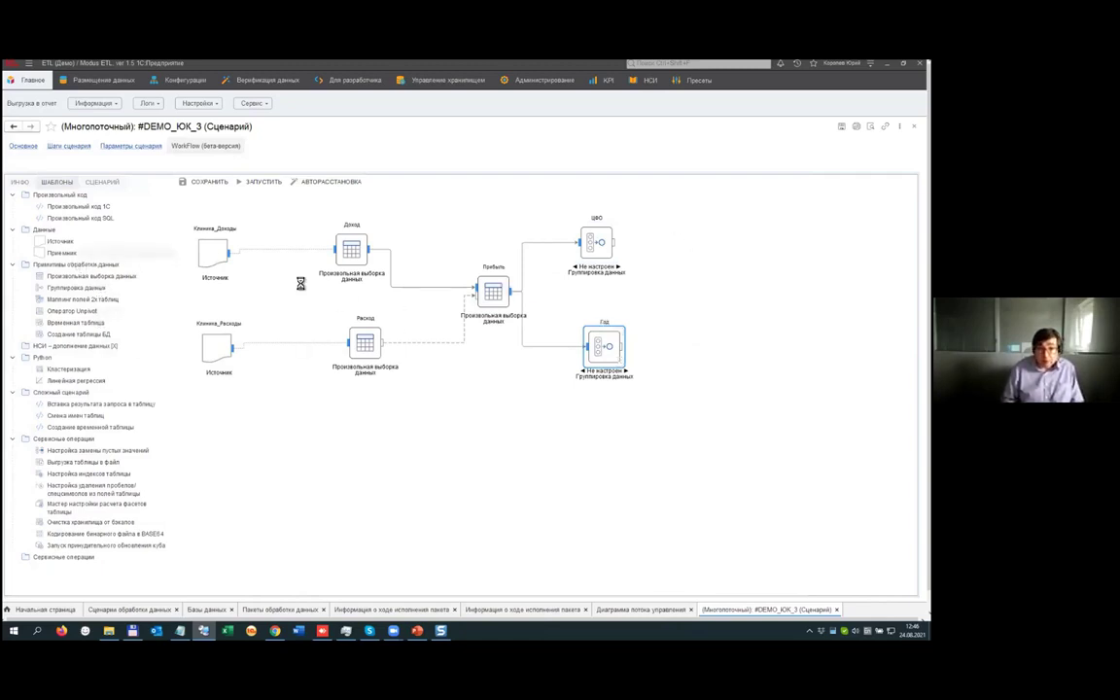
left_click_drag(301, 283, 700, 245)
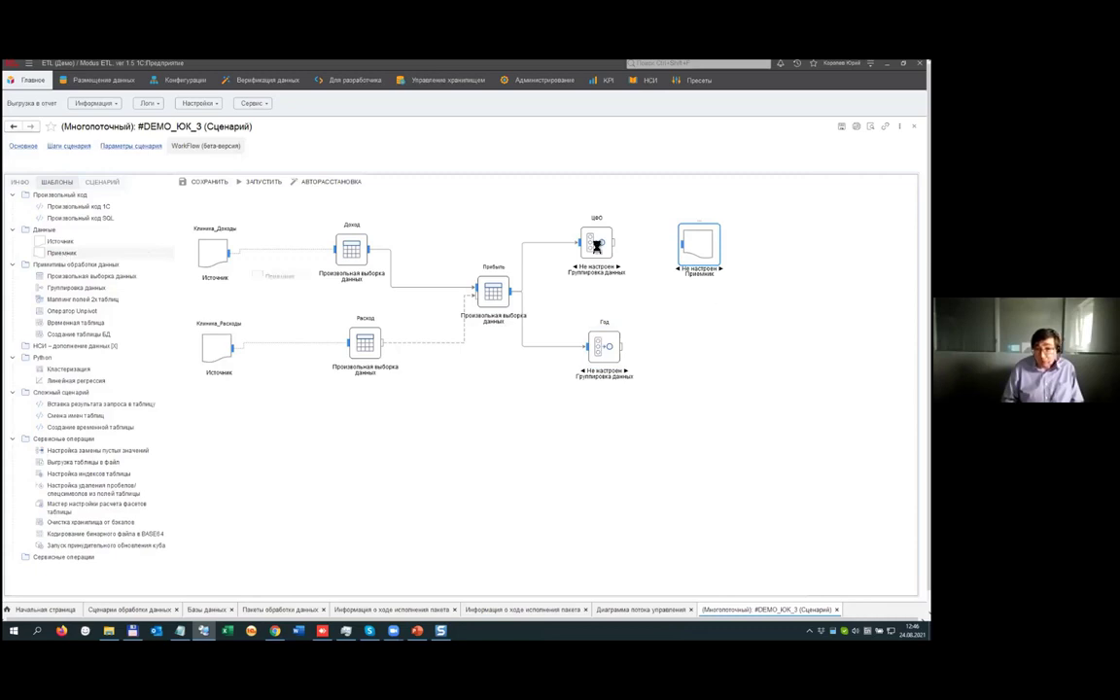
left_click_drag(614, 243, 688, 248)
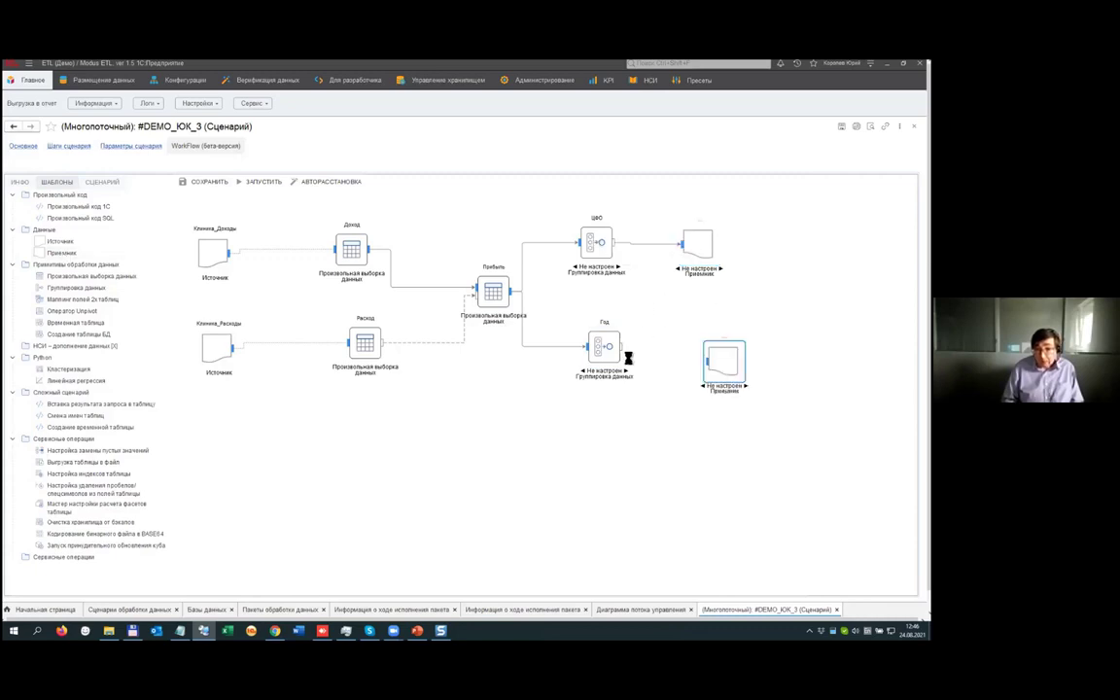
mouse_move(606, 346)
left_mouse_down()
mouse_move(621, 360)
mouse_move(719, 361)
left_mouse_up()
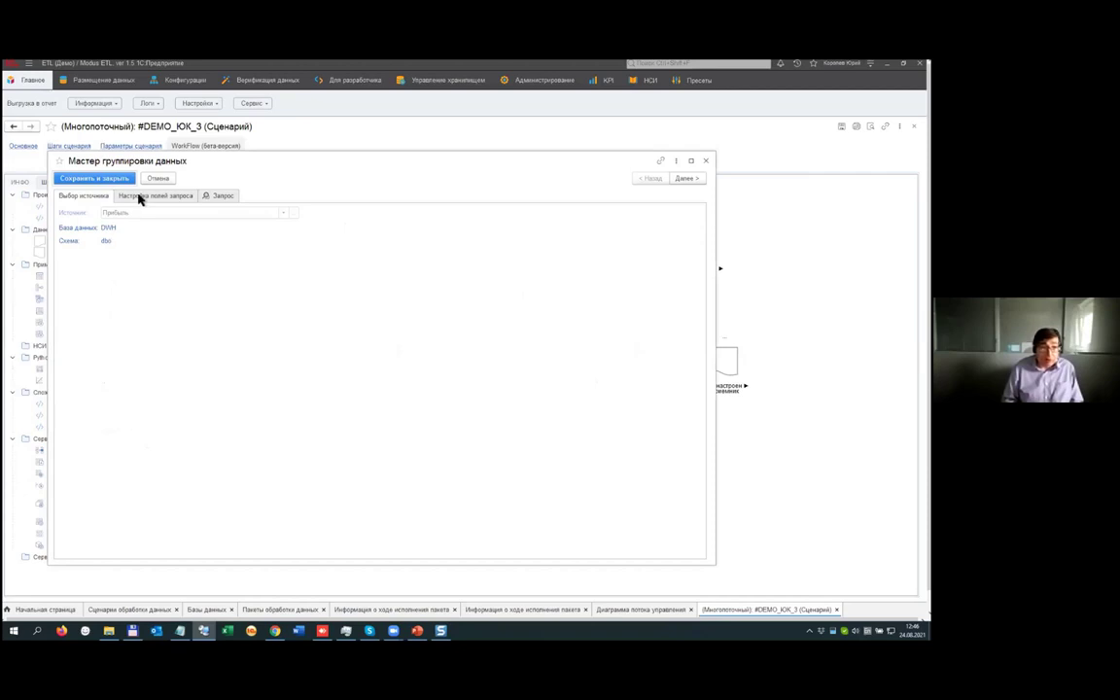
Select the ЦФО source field in the data grouping wizard's query field settings.
left_click(139, 196)
left_click(110, 262)
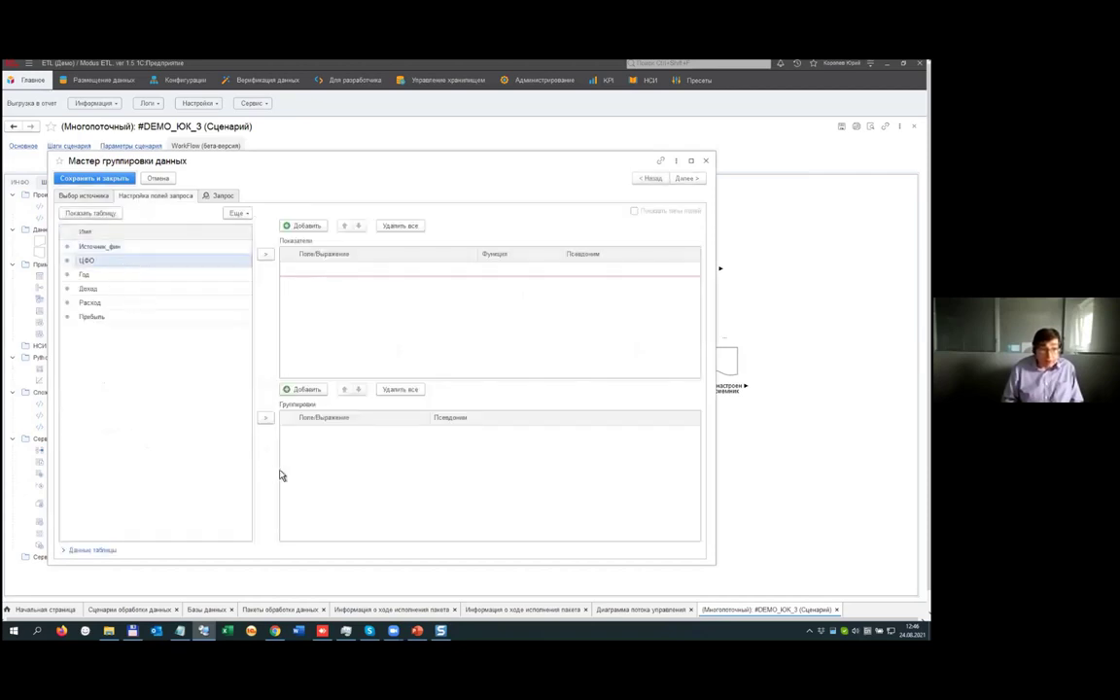